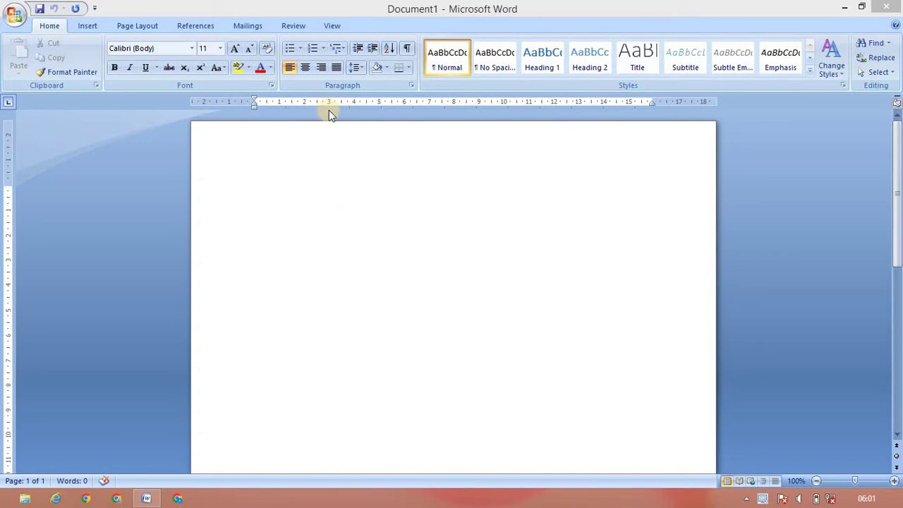
- Switch the ribbon to the Review tab for the empty Document1
left_click(295, 26)
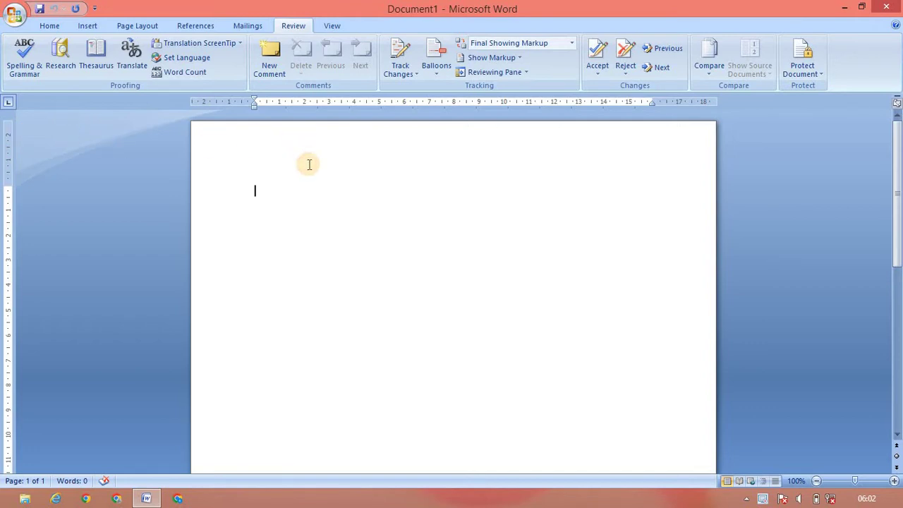
- Generate six pages of sample paragraphs with =rand(54), then return to the document's top
type("=")
type("ram")
key("BackSpace")
type("nd")
type("(")
type("54")
type(")")
key("Return")
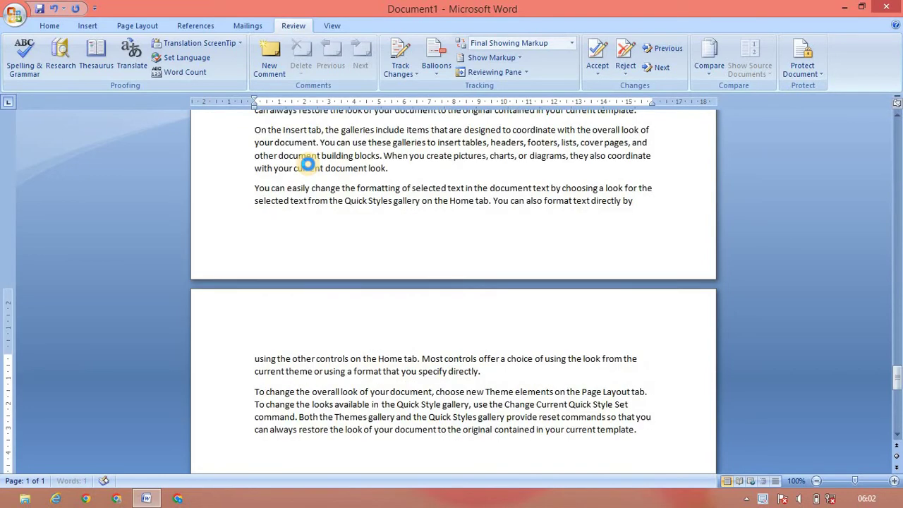
left_click(899, 127)
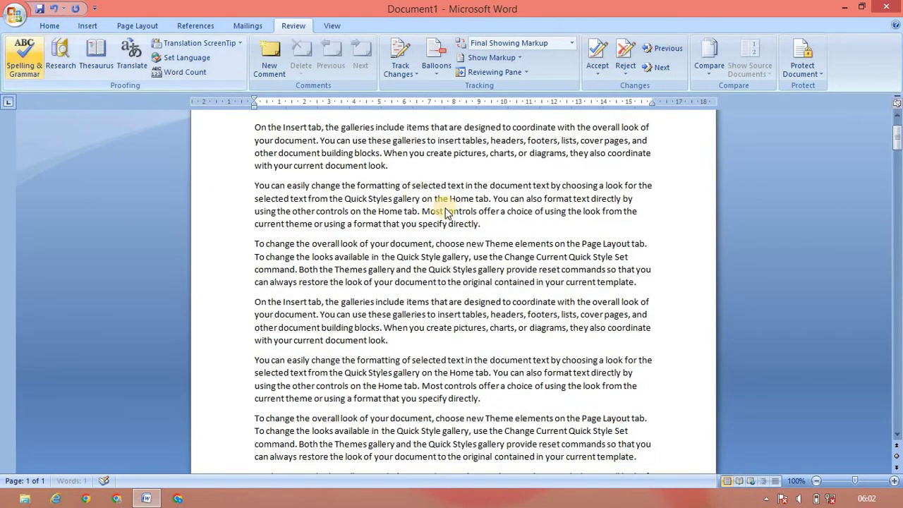
left_click(898, 125)
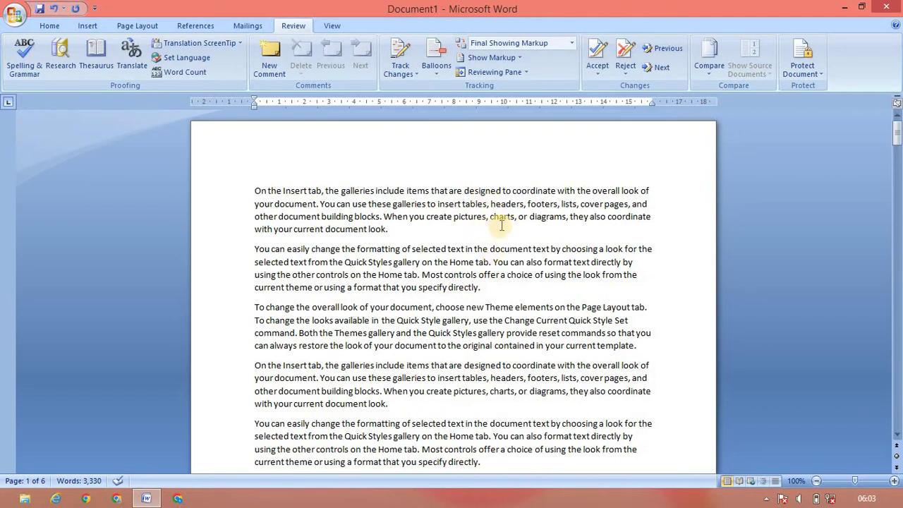
- Introduce the typos 'chrts' and 'txt' into the first two paragraphs
left_click(506, 222)
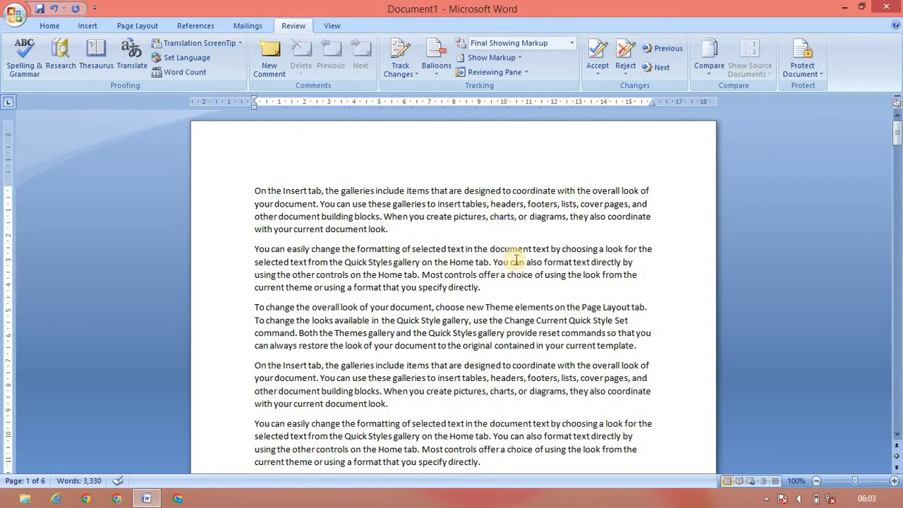
key("BackSpace")
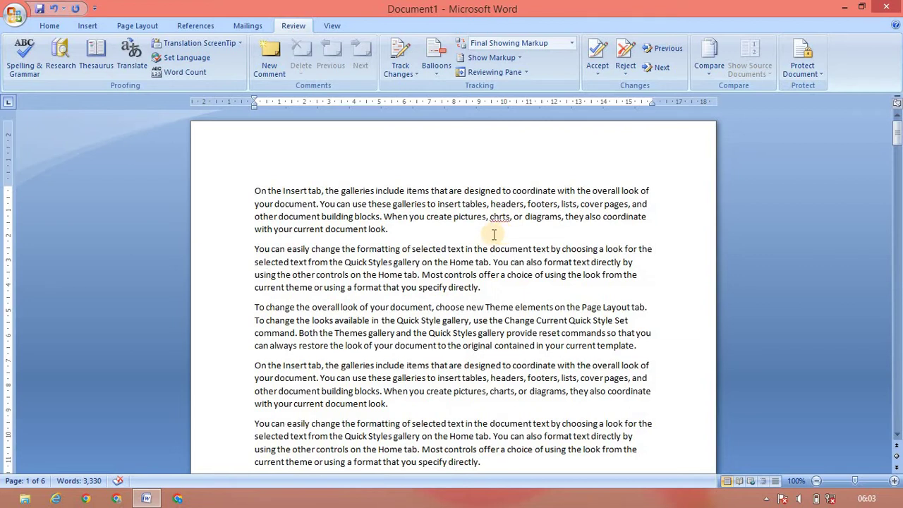
left_click(456, 250)
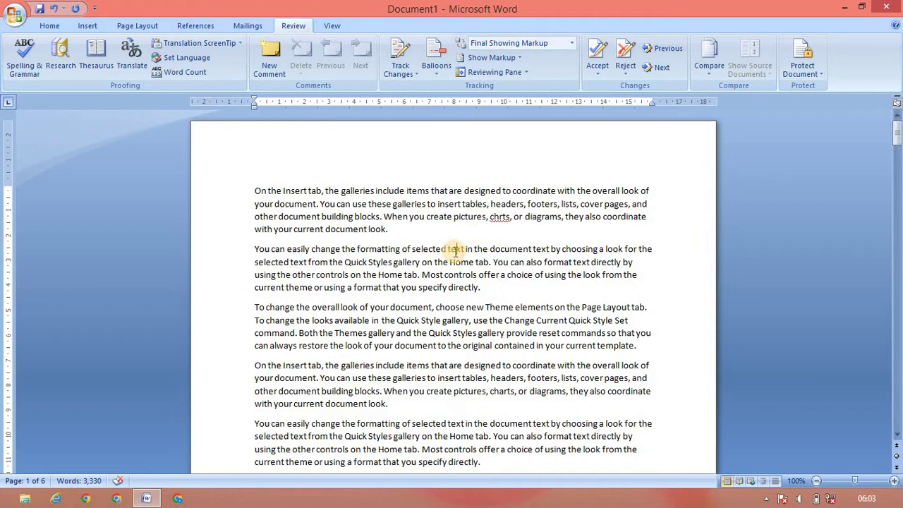
key("BackSpace")
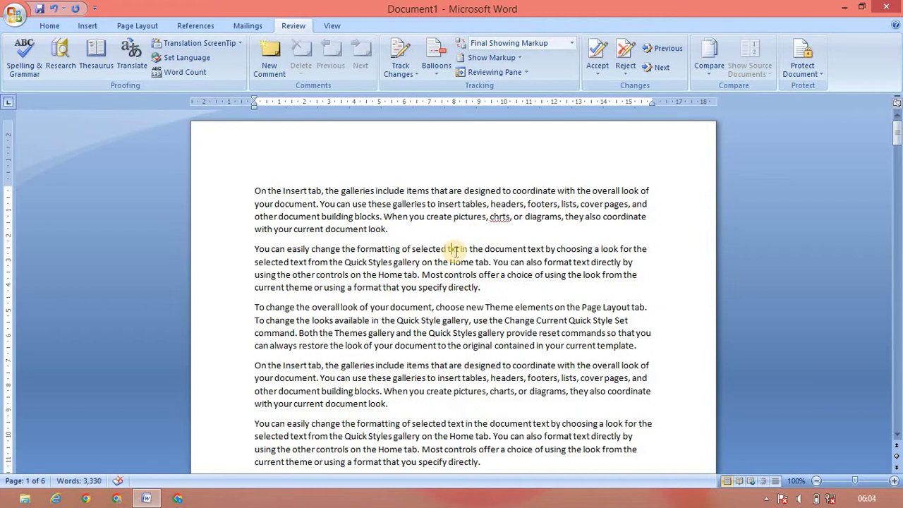
left_click(465, 275)
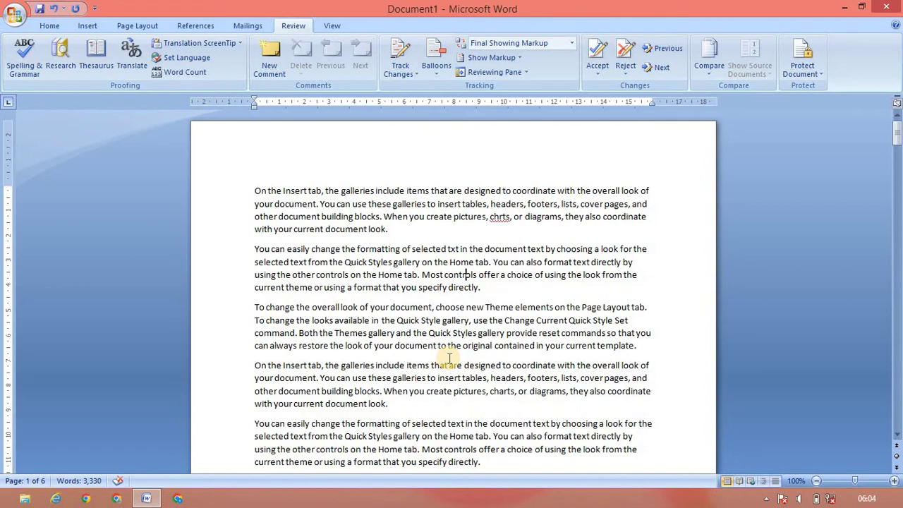
left_click(406, 233)
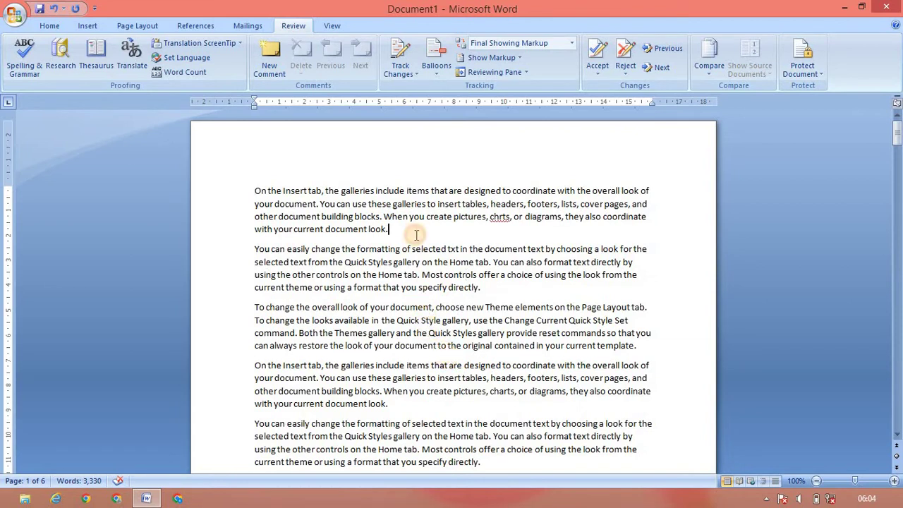
- Add a 'Tamil nadu' line after paragraph one and delete 'are' from 'that are designed'
key("Return")
type("Tamil nadu")
key("Return")
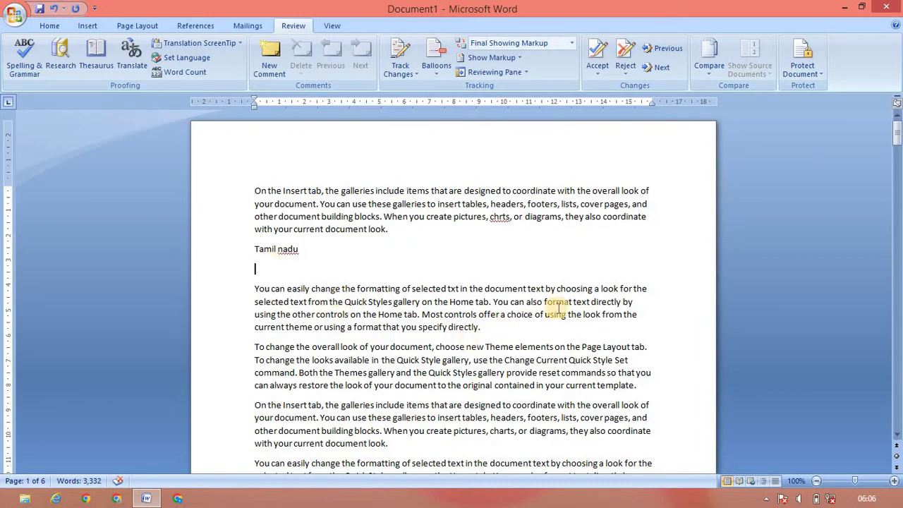
left_click(458, 406)
key("Delete")
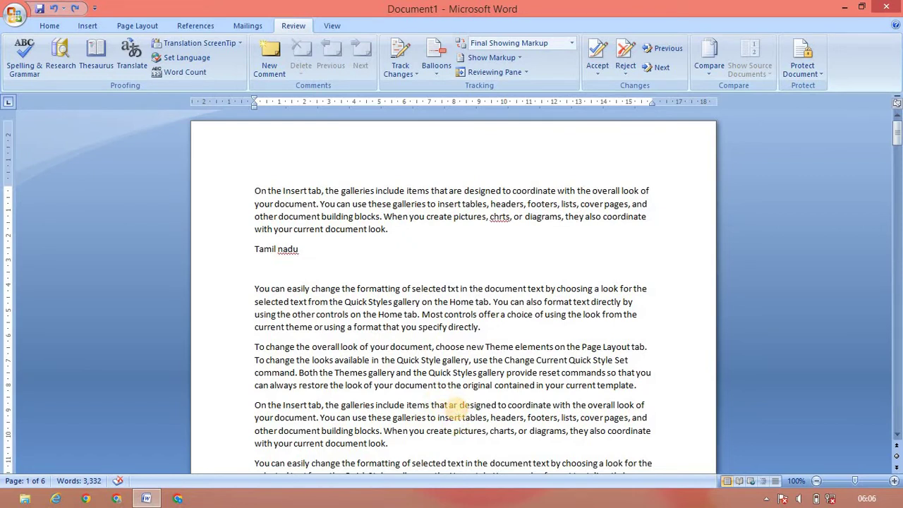
key("BackSpace")
key("BackSpace")
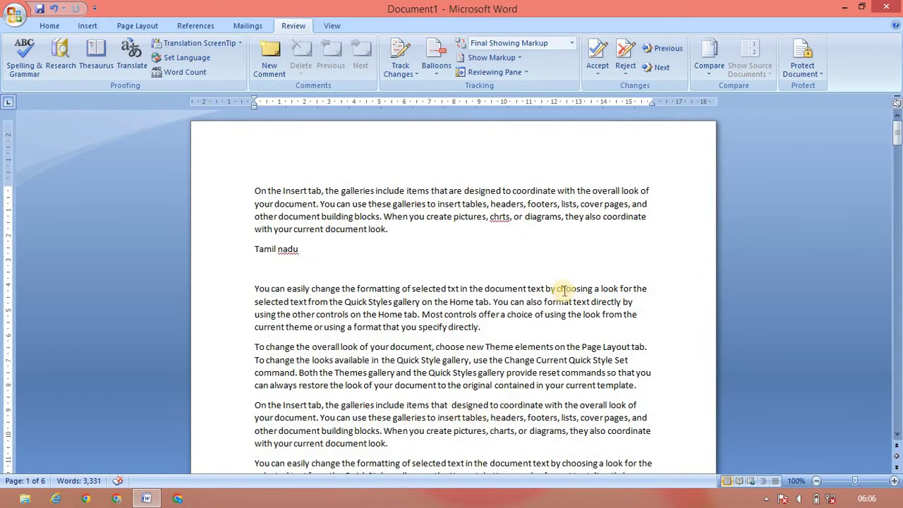
left_click(566, 289)
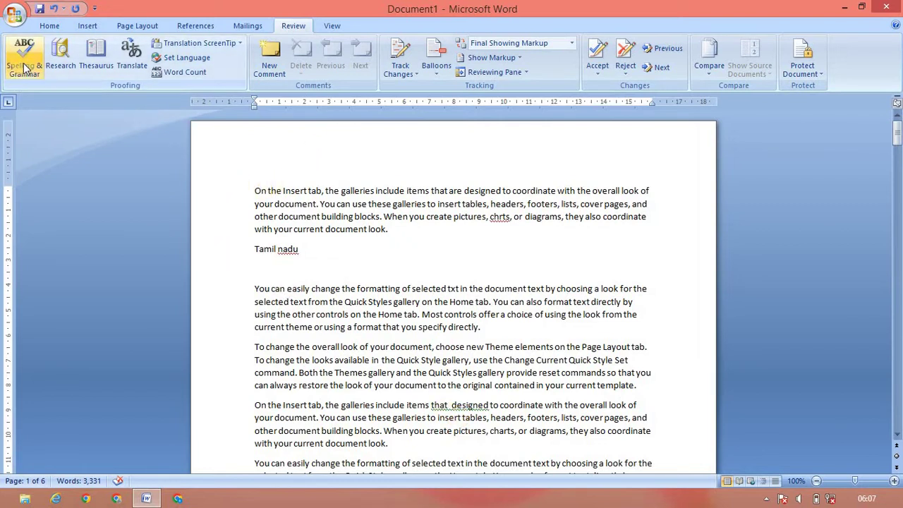
- Run Spelling & Grammar and correct 'chrts' back to 'charts'
left_click(253, 191)
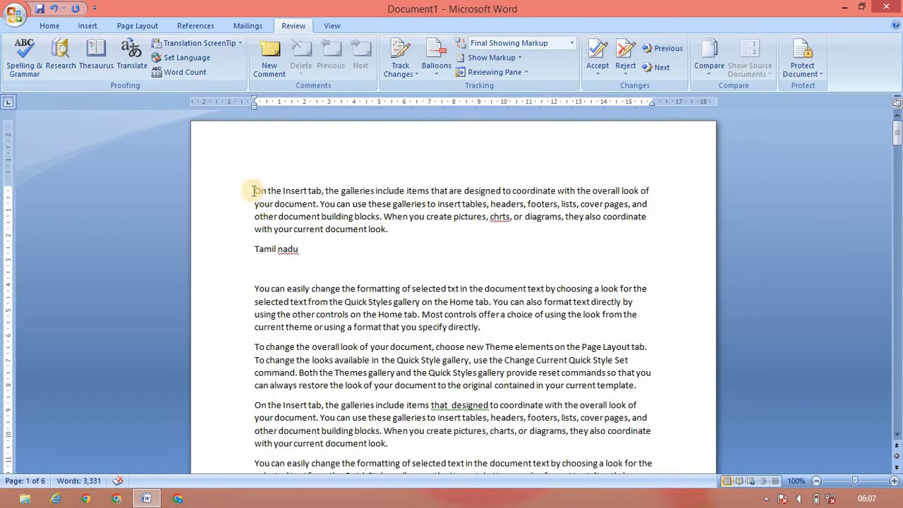
left_click(24, 57)
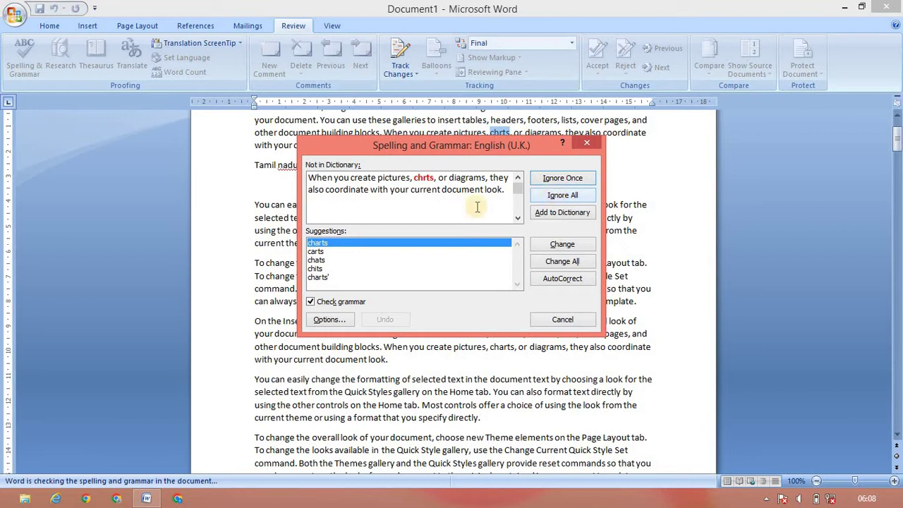
left_click(400, 242)
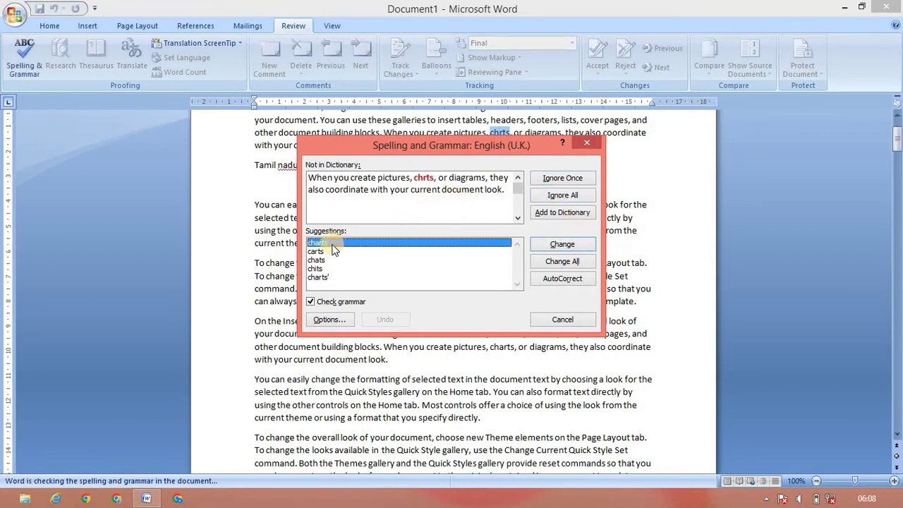
left_click(542, 247)
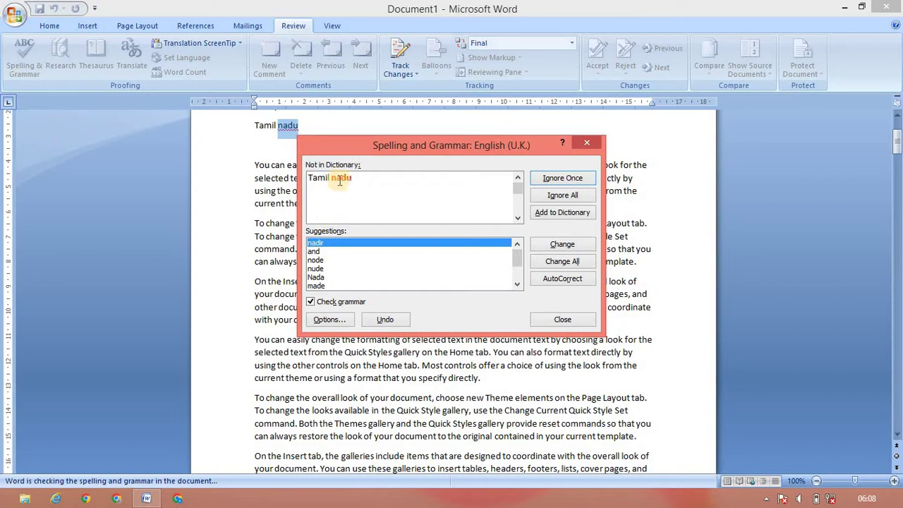
- Add 'nadu' to the dictionary, fix the double space before 'designed', and finish the check
left_click(578, 212)
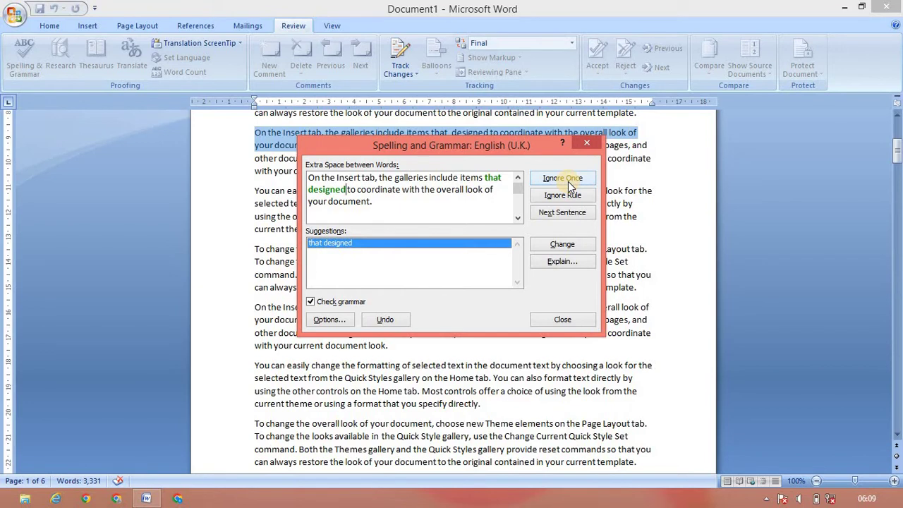
left_click(374, 247)
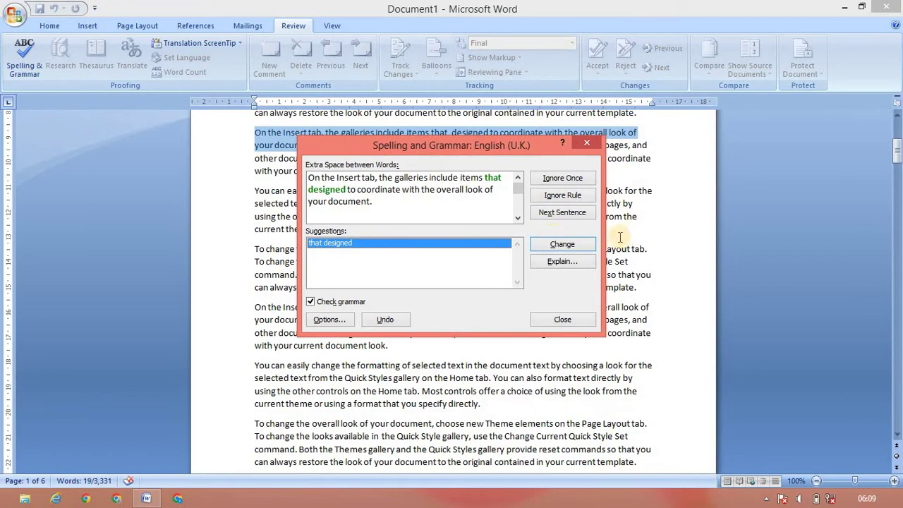
left_click(581, 245)
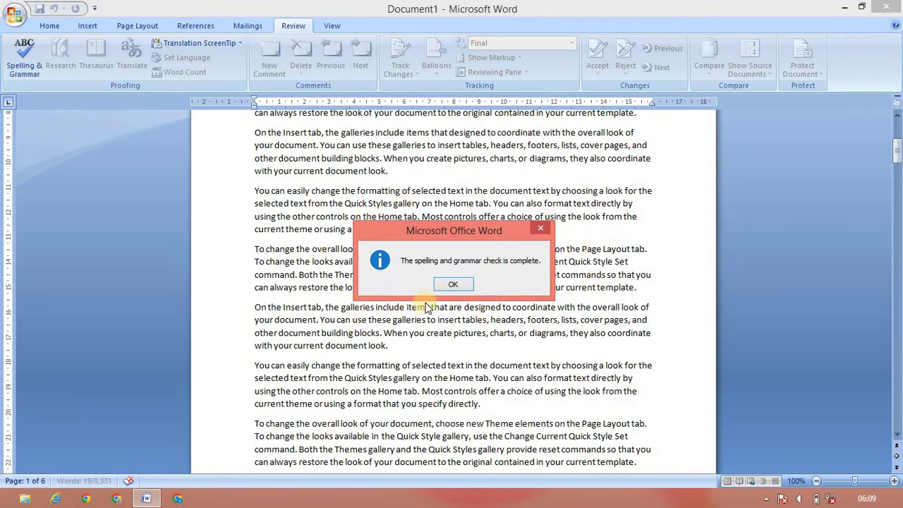
left_click(454, 286)
- Dismiss the completion message and open the Thesaurus lookup for the text after 'look.'
left_click(454, 287)
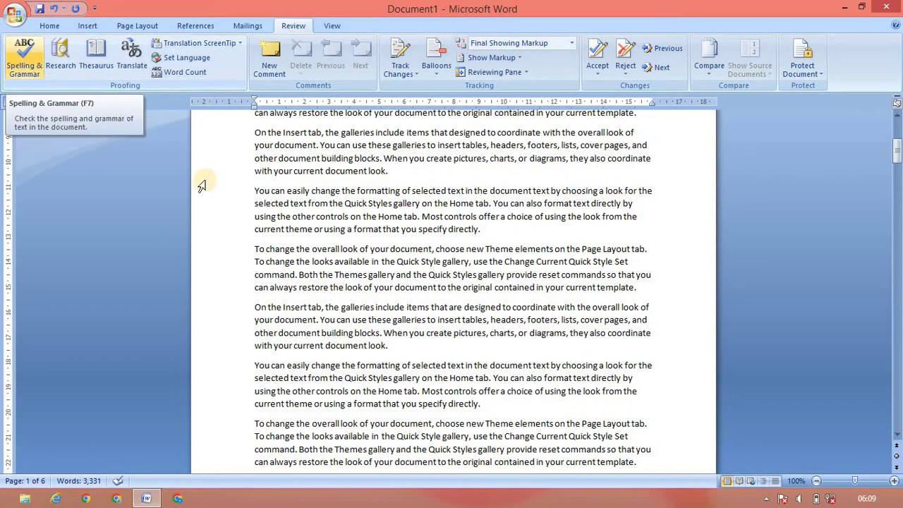
left_click(73, 52)
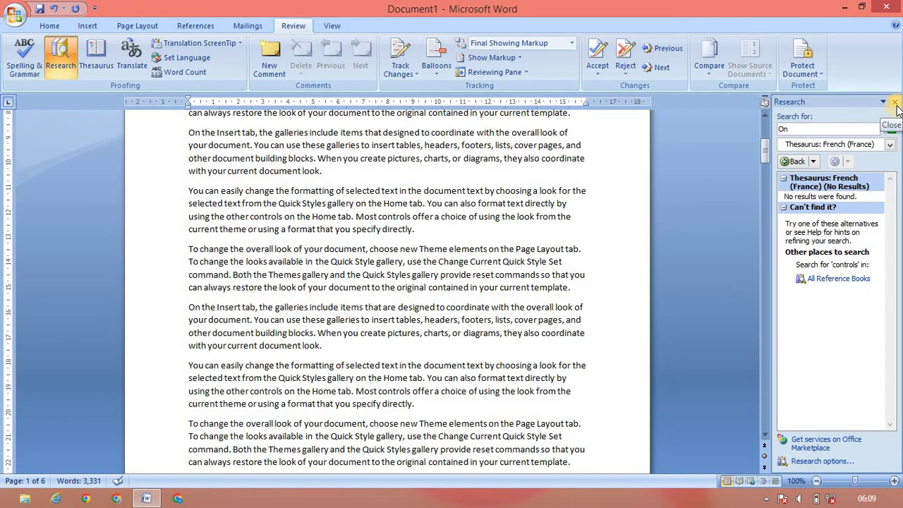
left_click(895, 103)
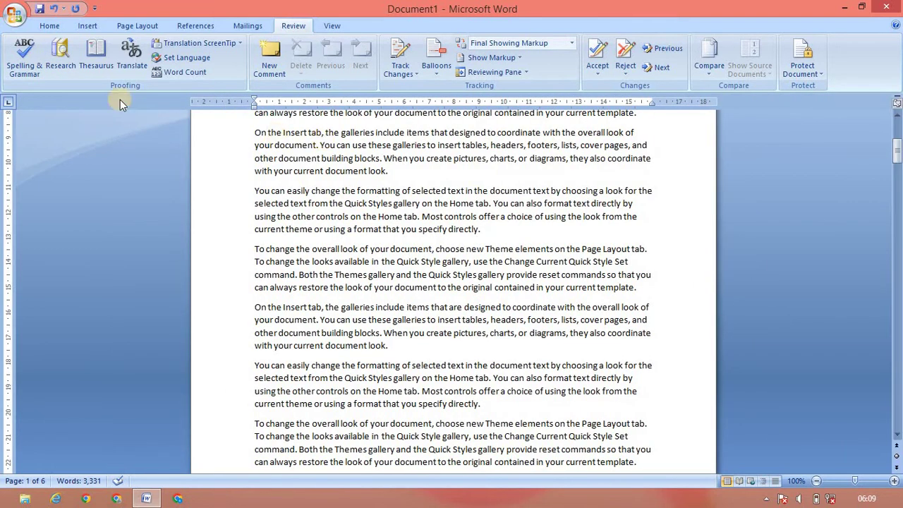
left_click(95, 73)
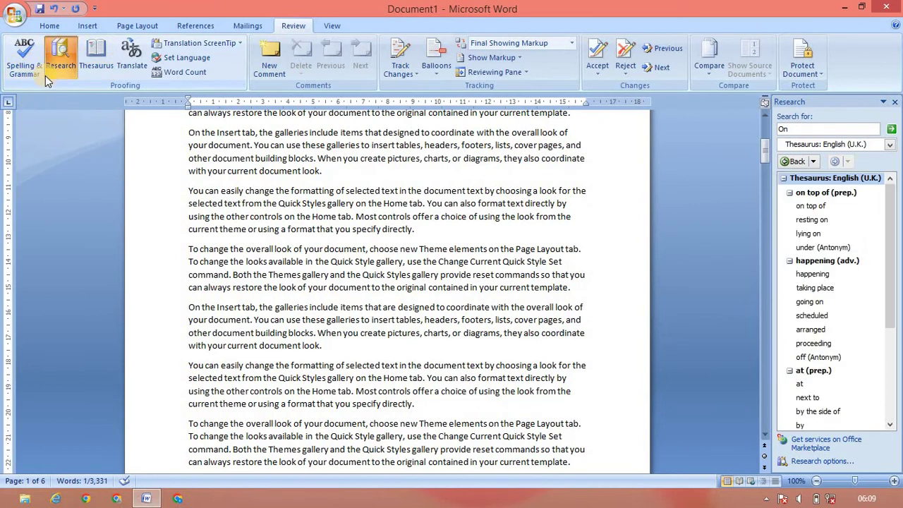
left_click(336, 178)
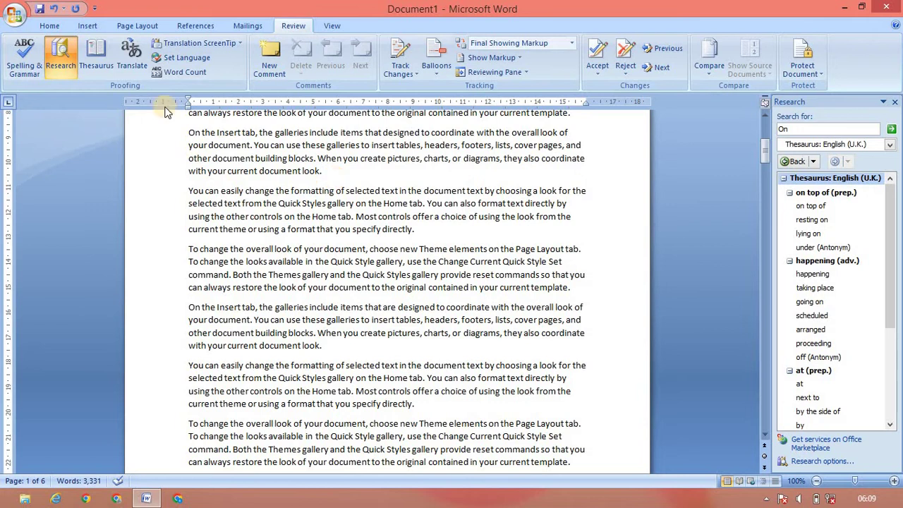
left_click(89, 62)
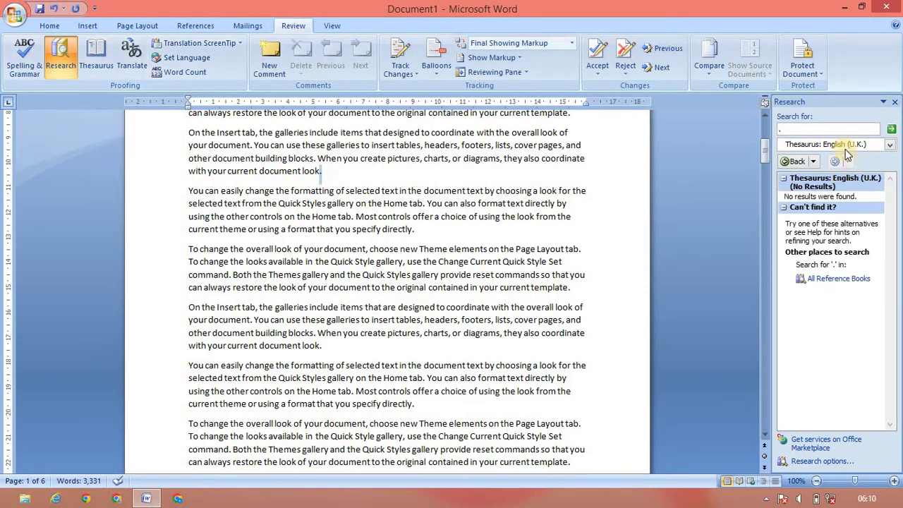
- Look up 'car' in the thesaurus to list synonyms such as railway wagon and carriage
left_click(842, 129)
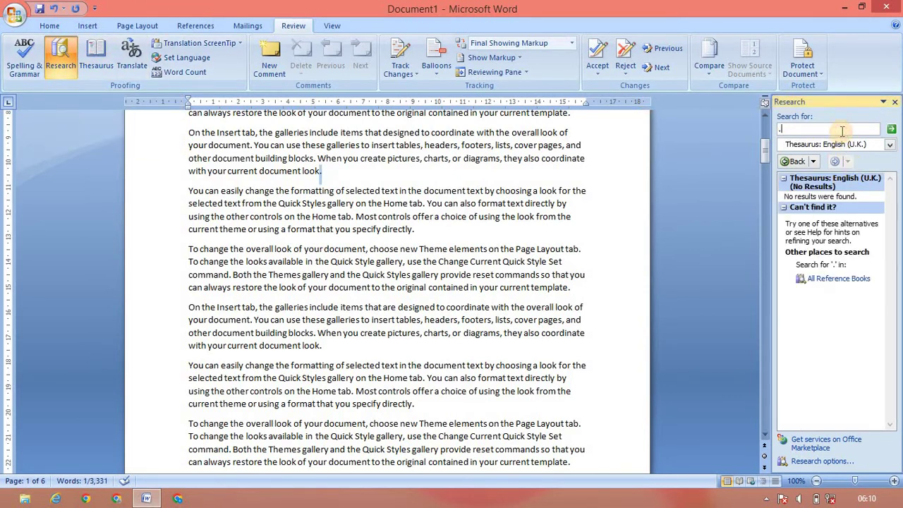
key("BackSpace")
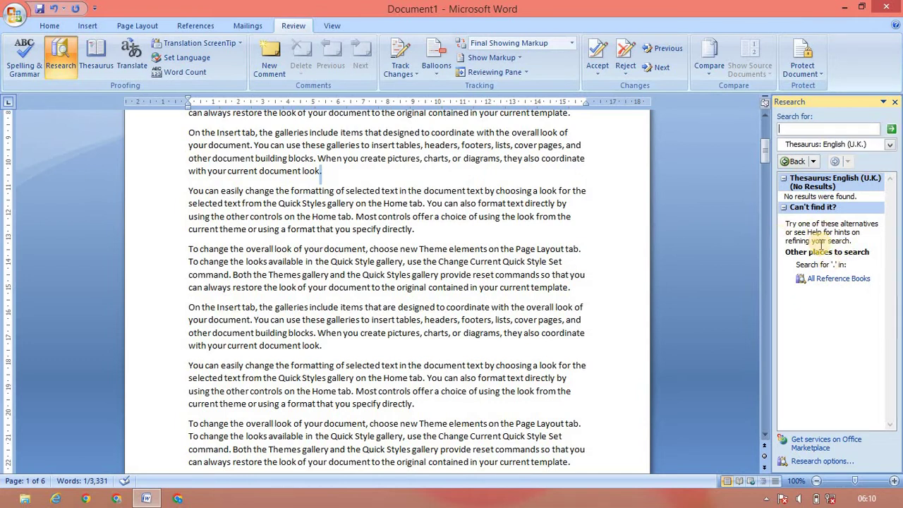
left_click(800, 128)
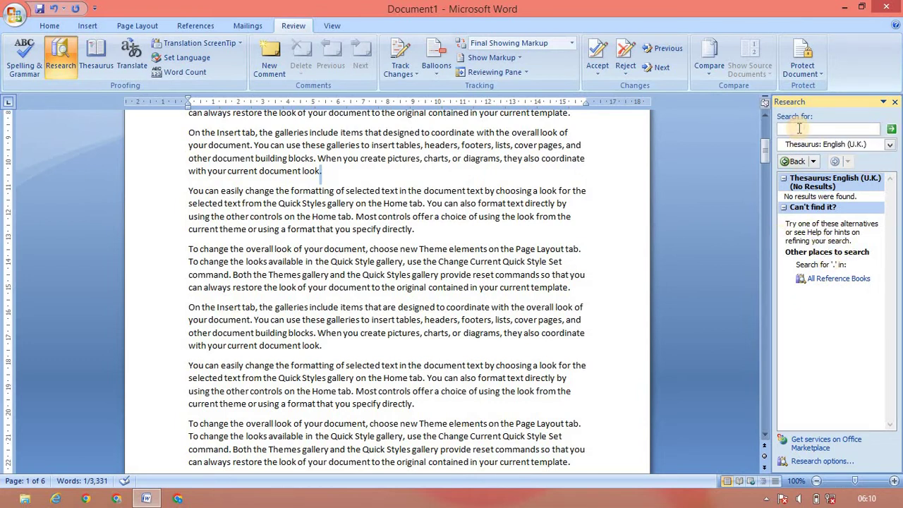
type("car")
left_click(891, 132)
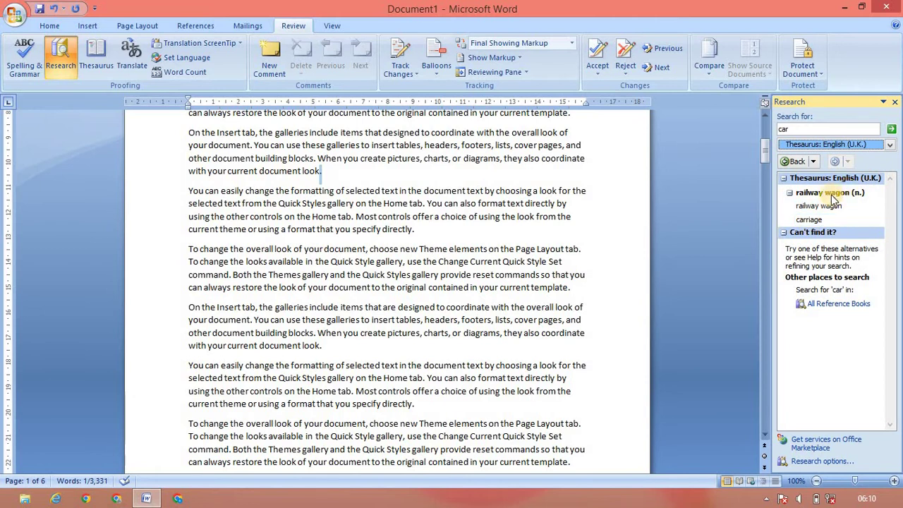
- Review the reference source list, keep the English thesaurus, and close the Research pane
mouse_move(840, 211)
left_click(892, 147)
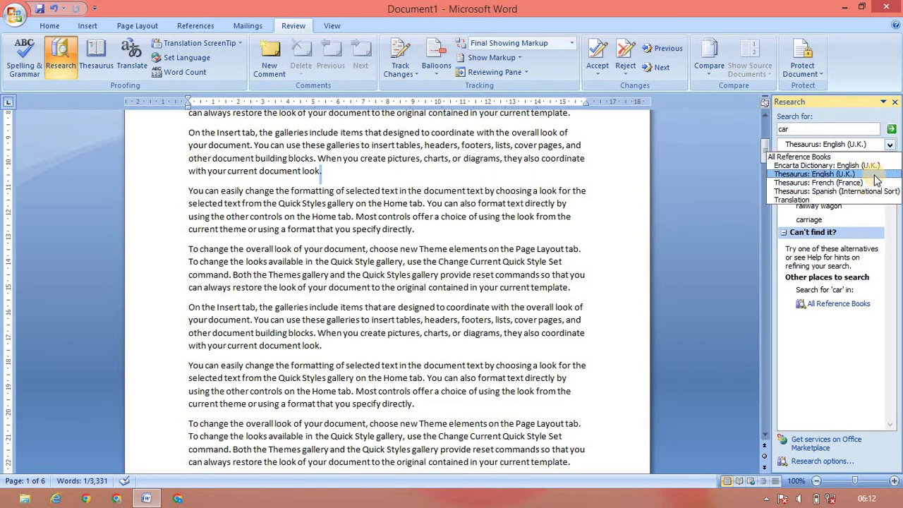
left_click(893, 145)
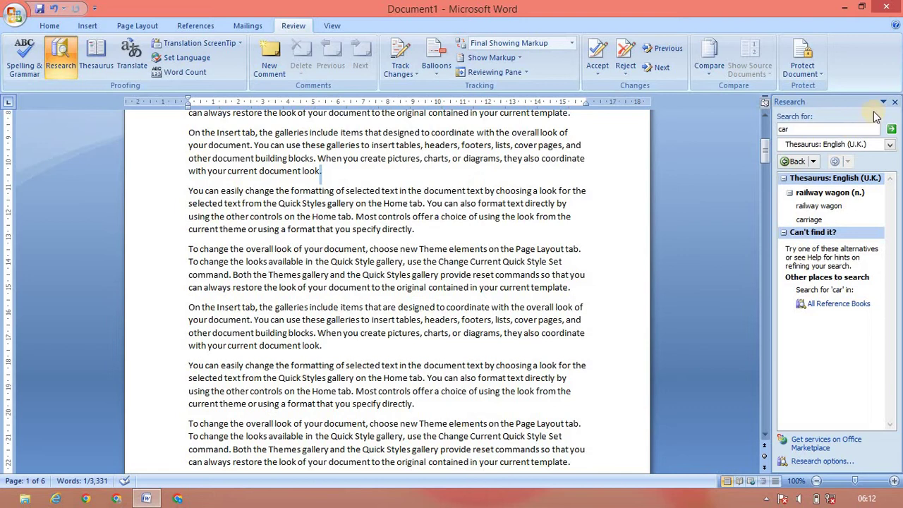
left_click(895, 102)
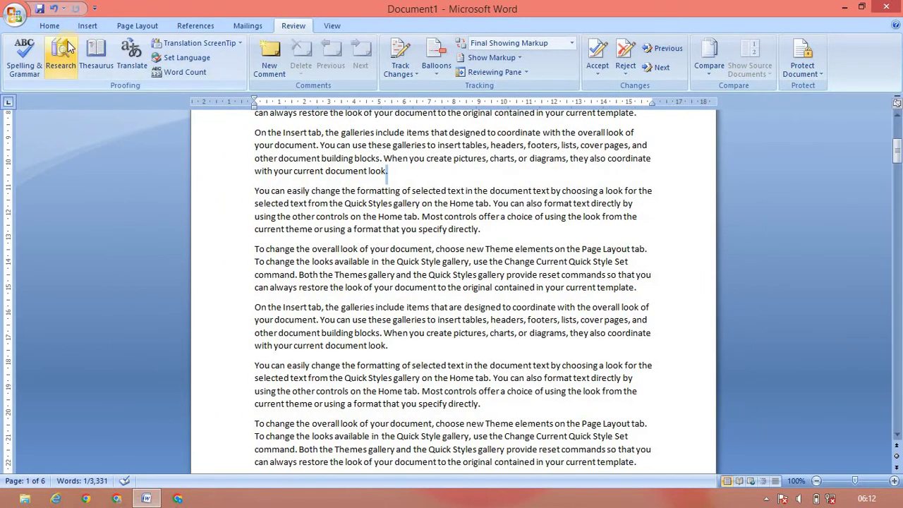
- Translate 'sister' into French (France), getting 'sœur'
left_click(134, 55)
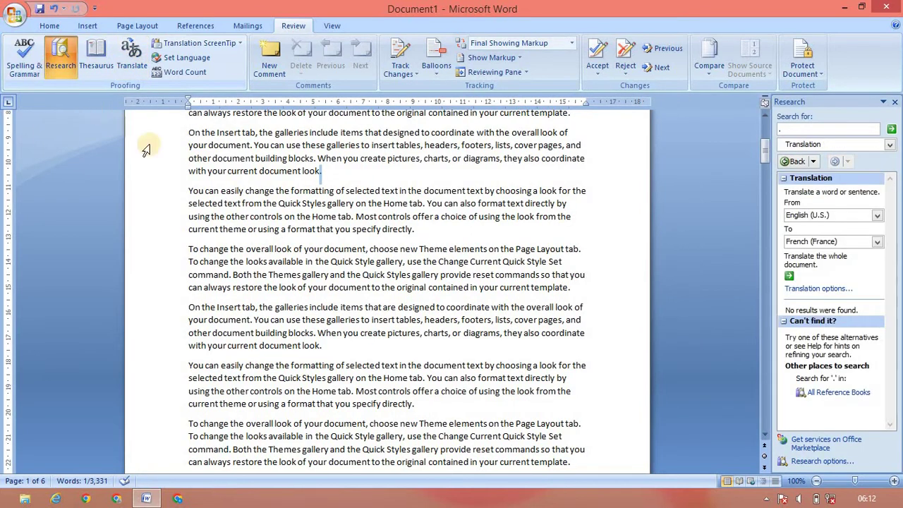
left_click(830, 131)
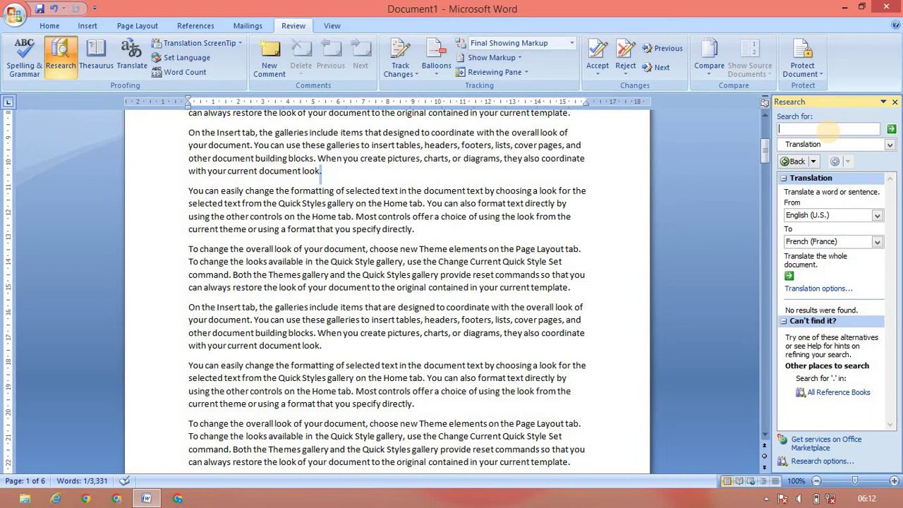
type("siste")
type("r")
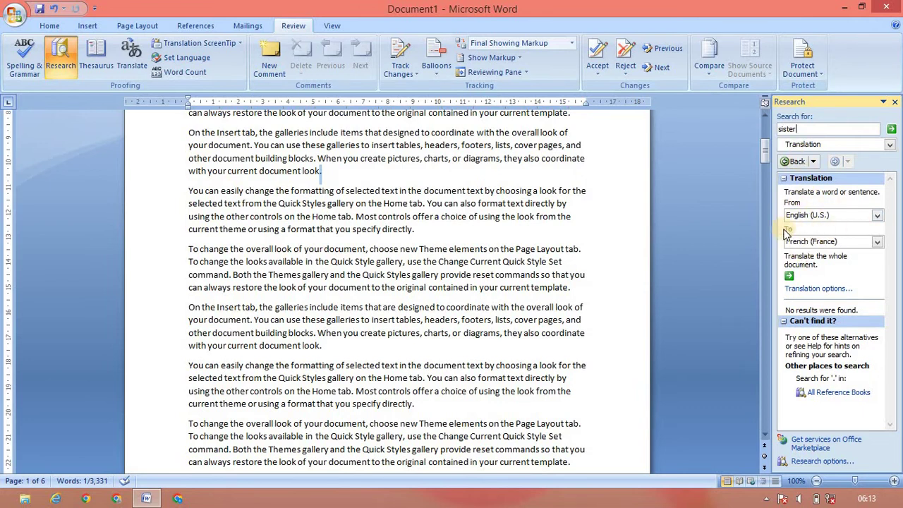
left_click(876, 243)
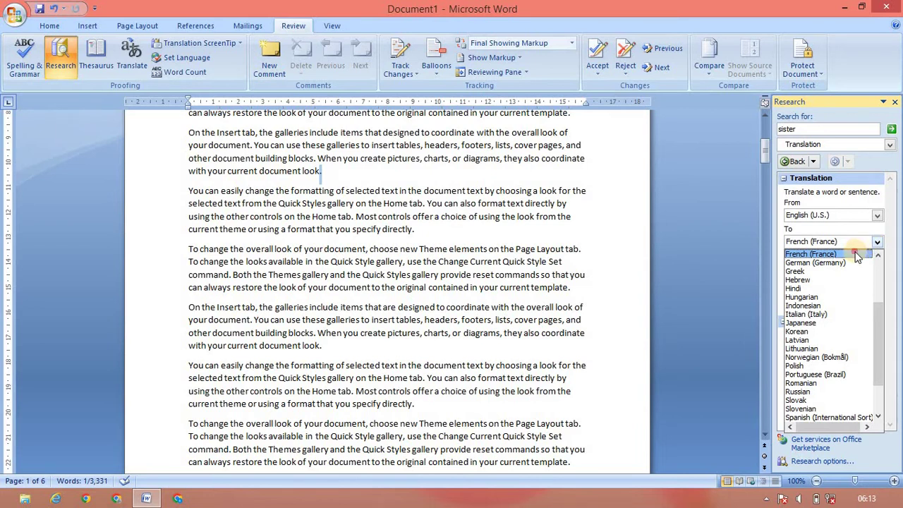
left_click(856, 255)
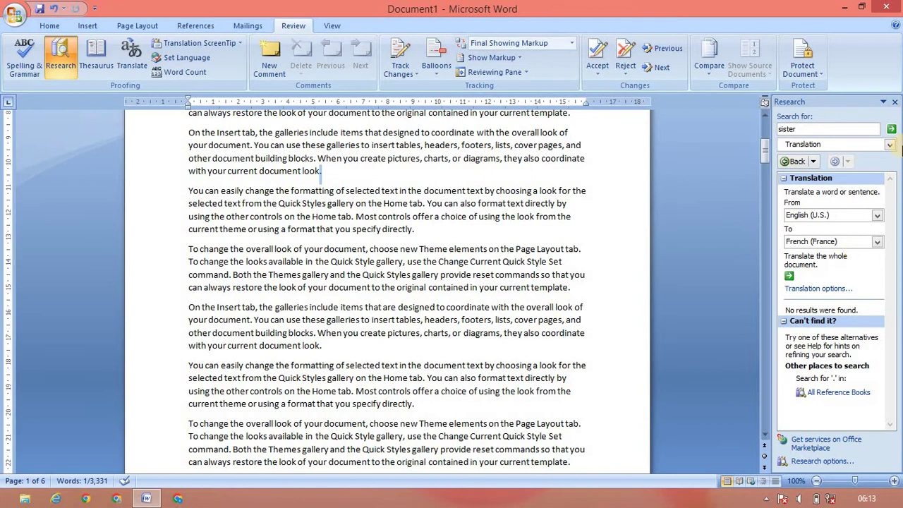
left_click(892, 129)
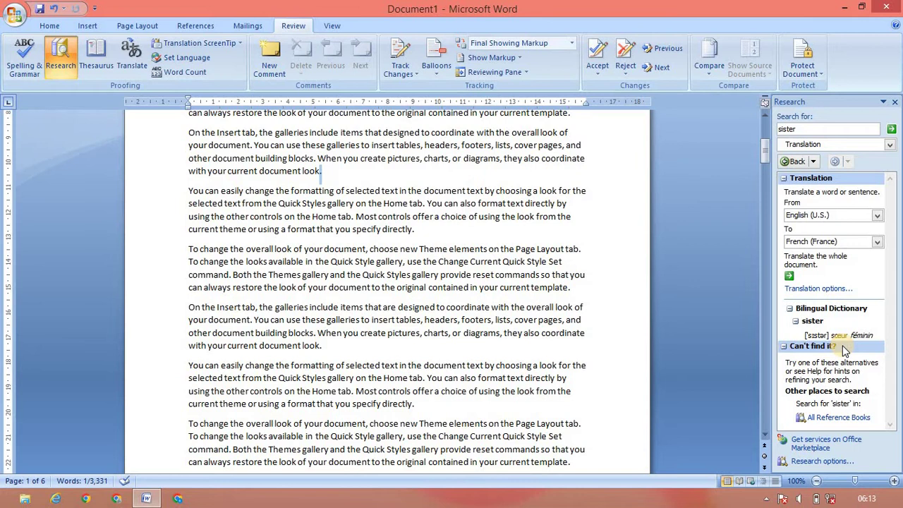
- Change the target language to Indonesian and retry the translation of 'sister'
left_click(877, 242)
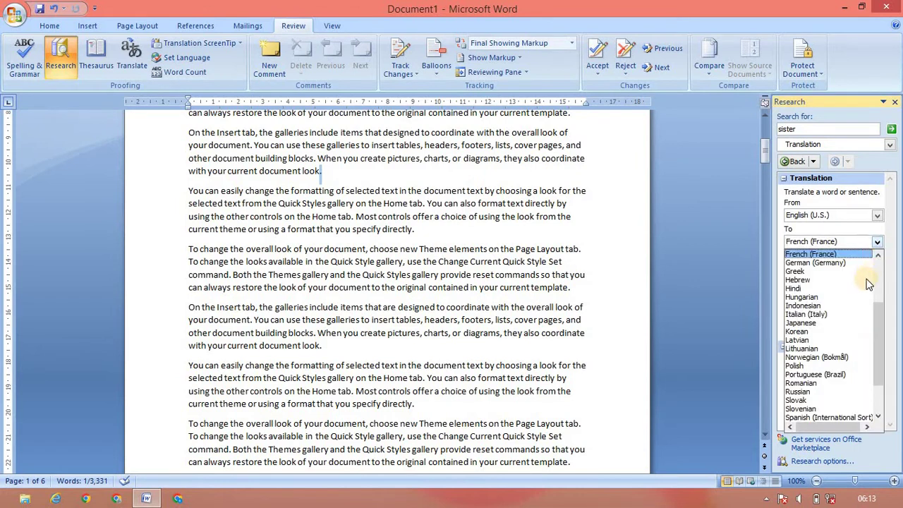
left_click(860, 306)
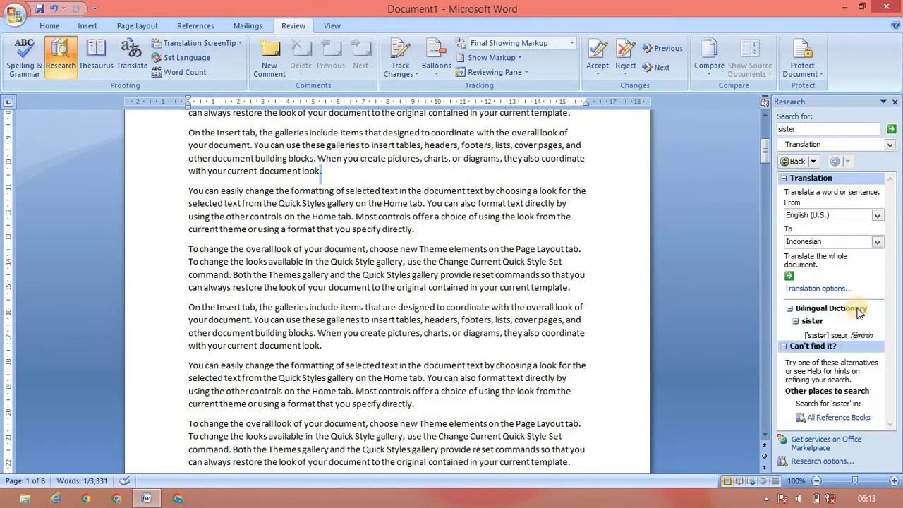
left_click(891, 129)
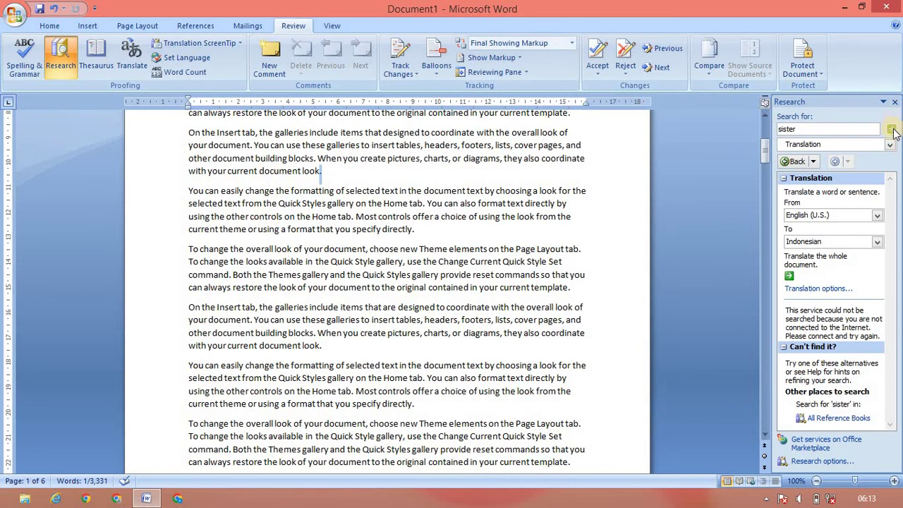
left_click(892, 131)
left_click(877, 242)
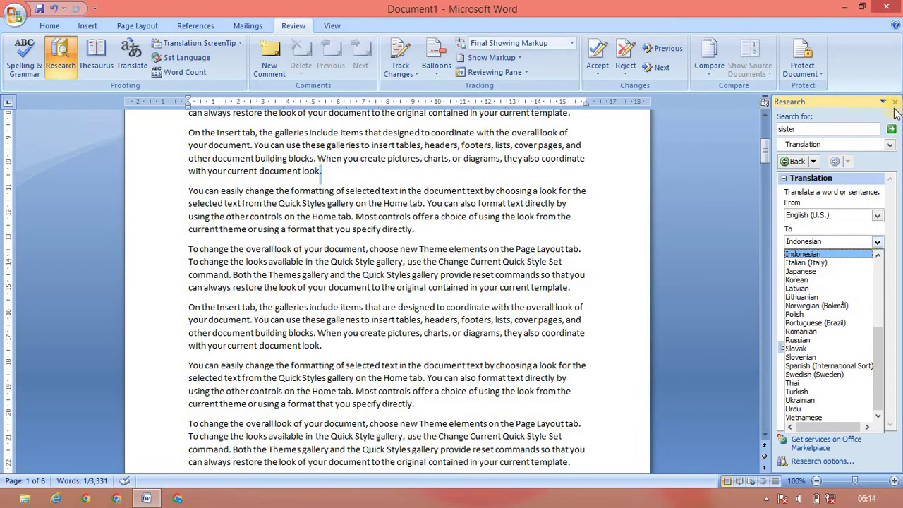
left_click(897, 104)
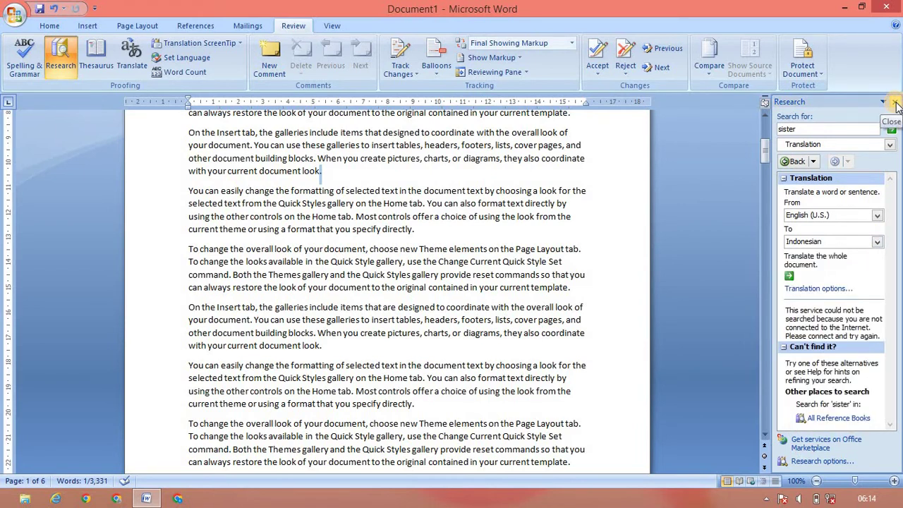
- Close the translation lookup and pick a different Translation ScreenTip language option
left_click(896, 104)
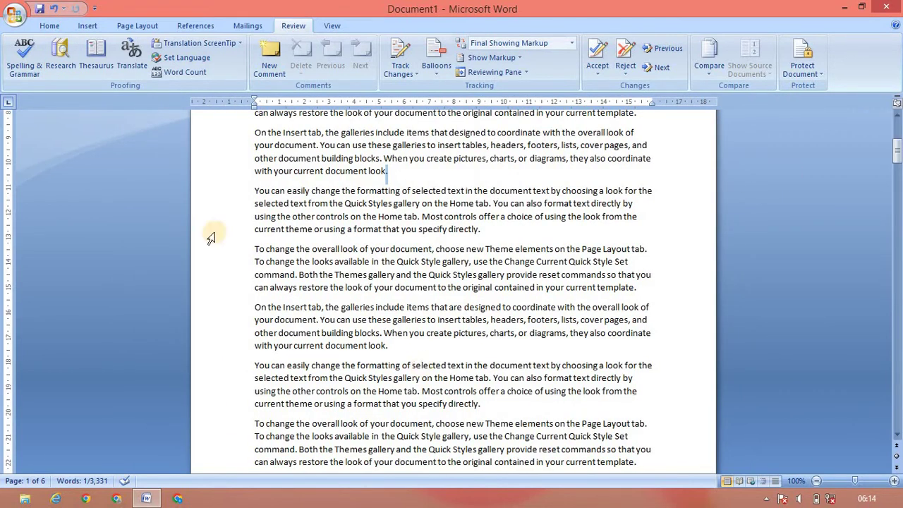
left_click(229, 42)
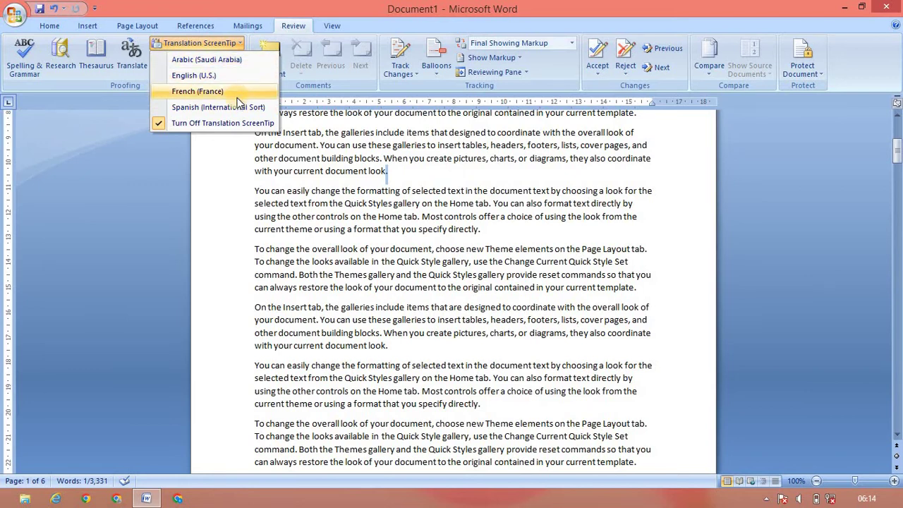
left_click(232, 124)
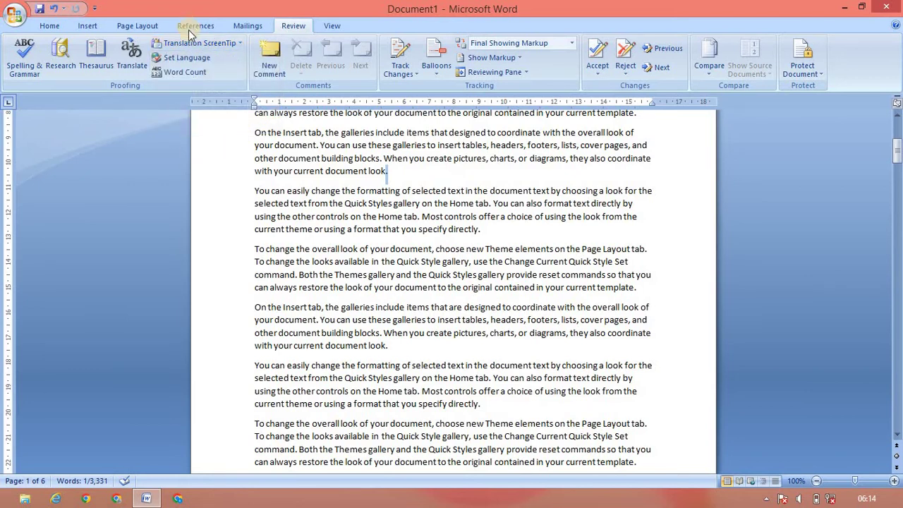
left_click(186, 58)
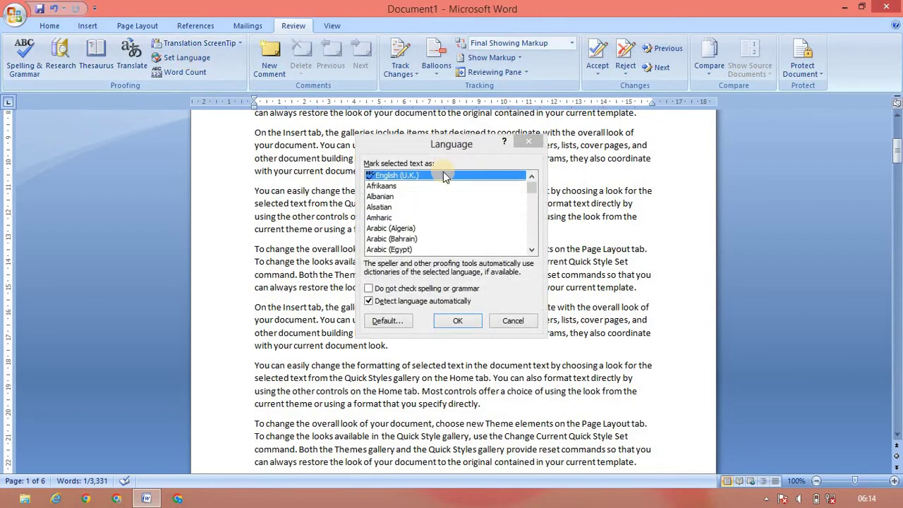
left_click(533, 243)
left_click(532, 242)
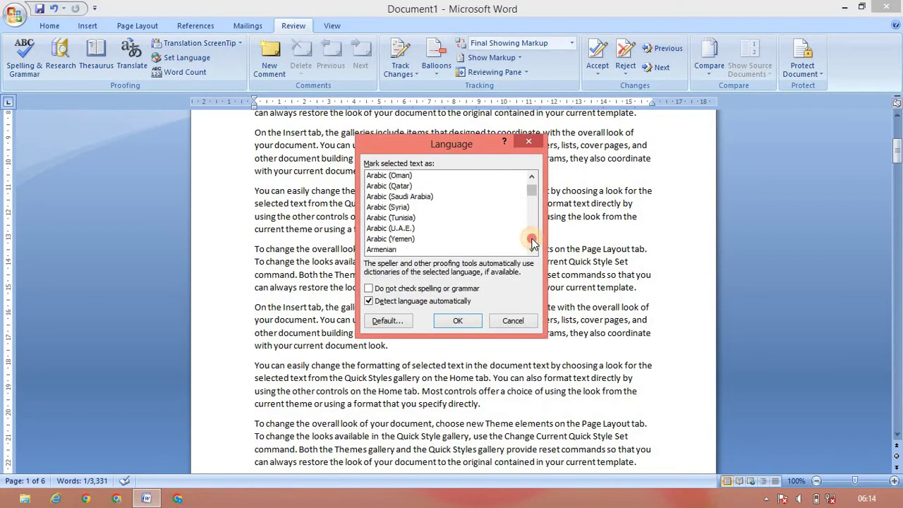
left_click(533, 242)
left_click(532, 242)
left_click(533, 242)
left_click(533, 243)
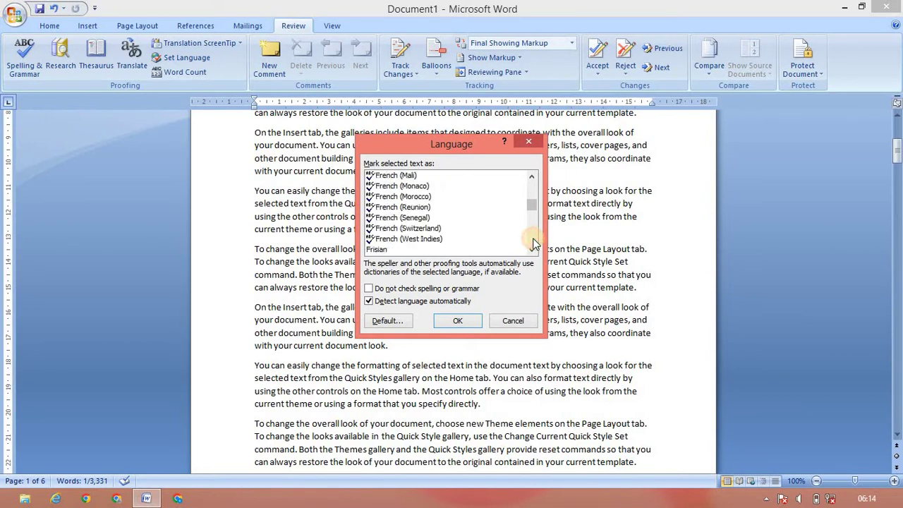
left_click(533, 243)
left_click(533, 242)
left_click(534, 243)
left_click(534, 243)
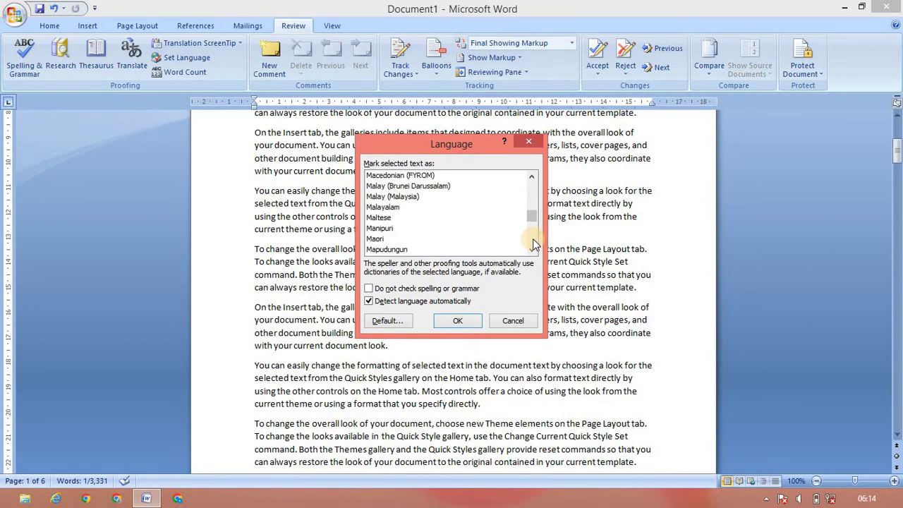
left_click(534, 242)
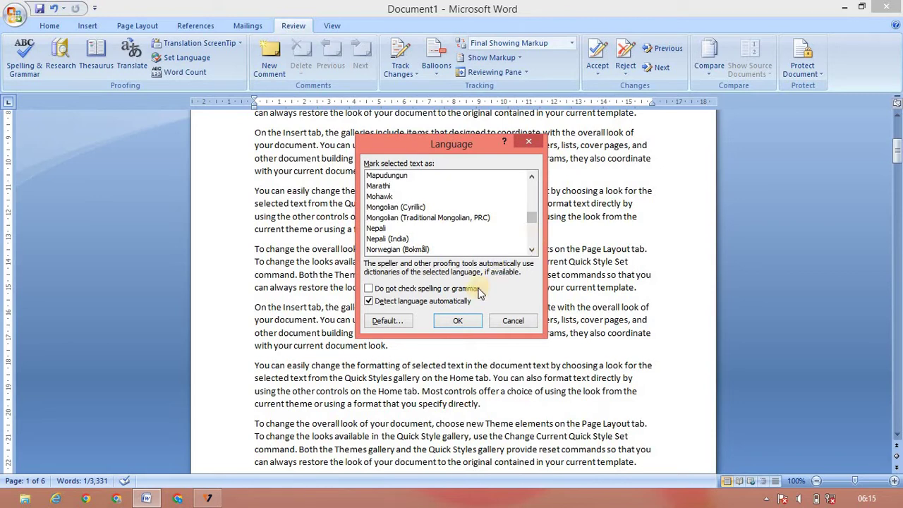
left_click(470, 322)
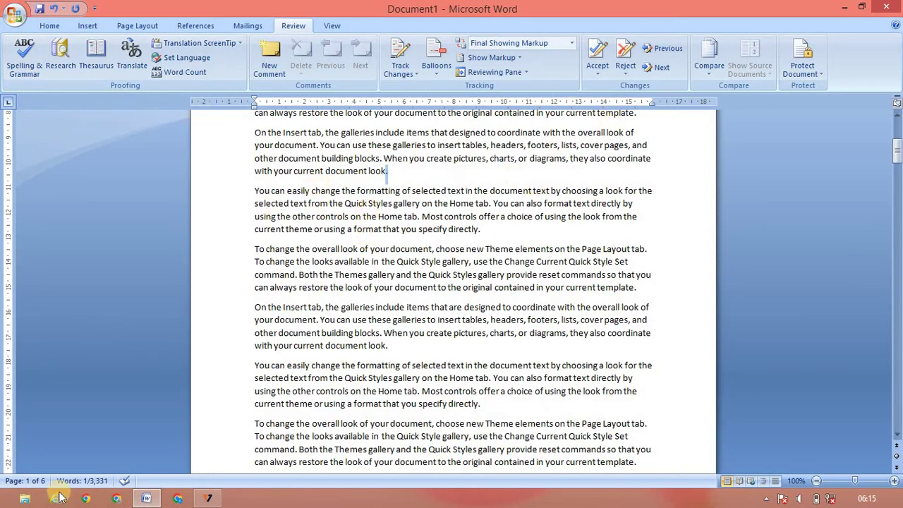
left_click(434, 410)
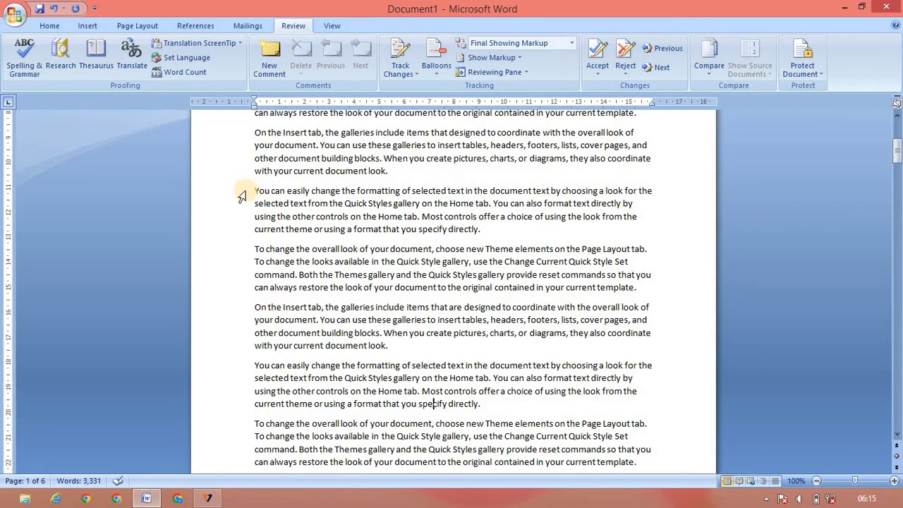
- Select three paragraphs and check their Word Count: 185 words, 898 characters without spaces, 12 lines
left_click_drag(242, 195, 253, 346)
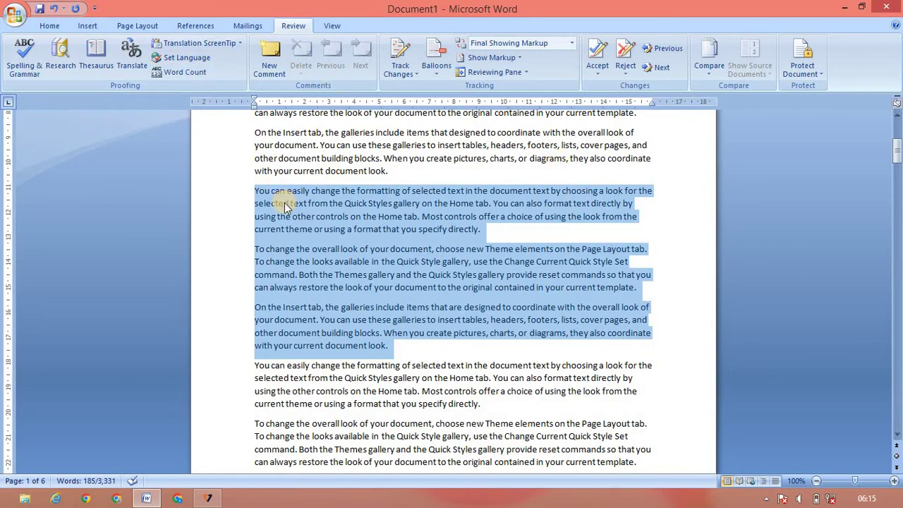
left_click(181, 73)
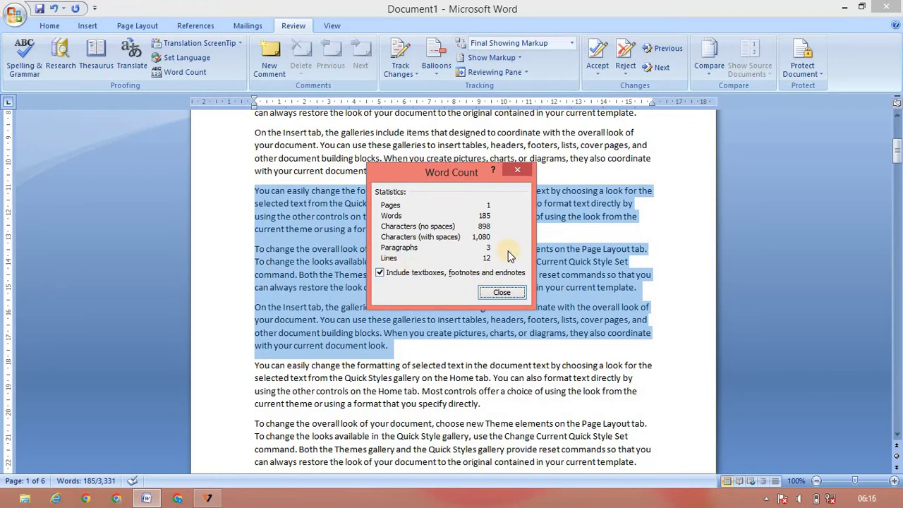
left_click(503, 291)
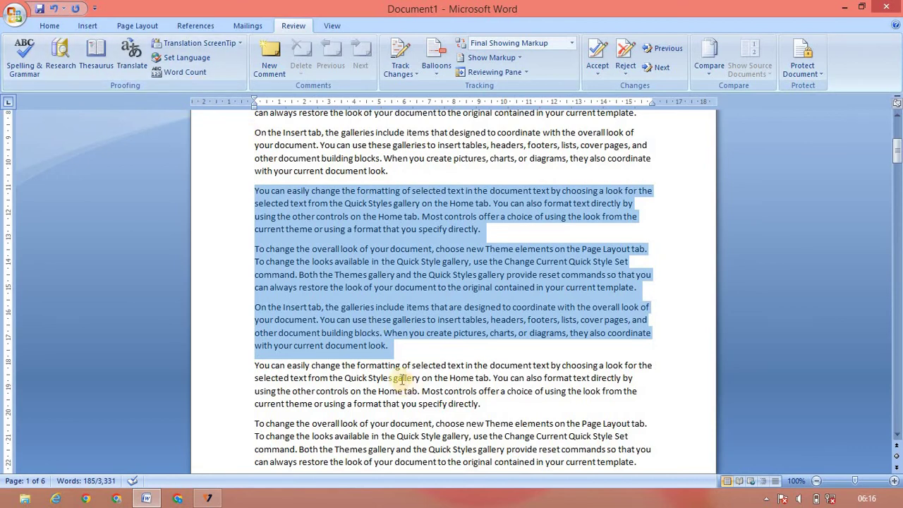
- Add the comment 'Look cool and change font' to the word 'directly'
left_click(413, 227)
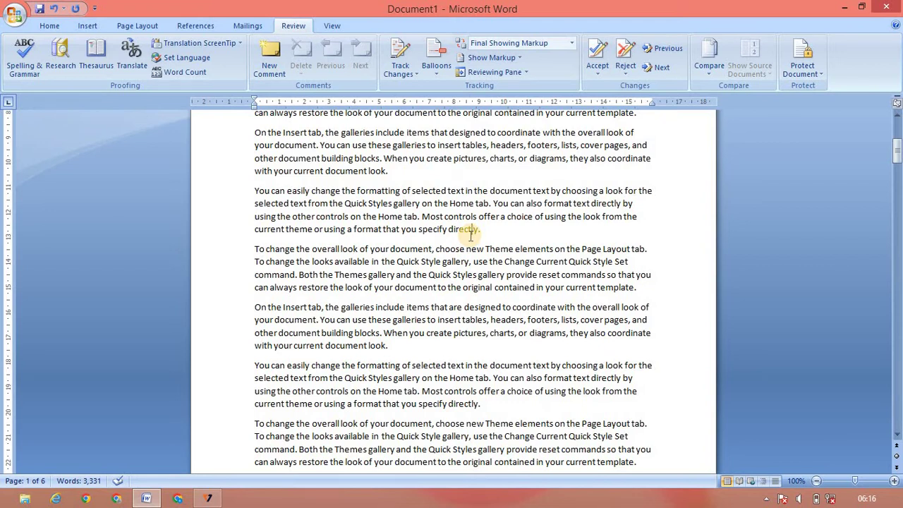
double_click(465, 228)
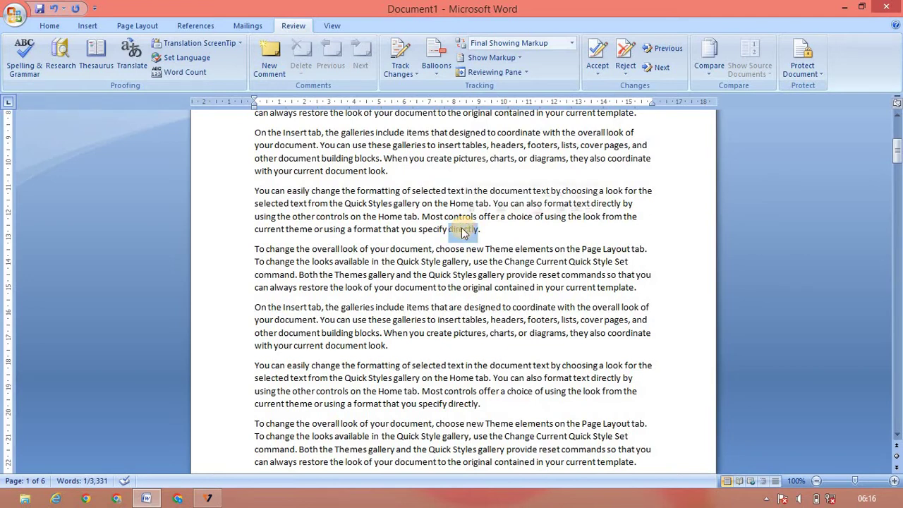
left_click(281, 60)
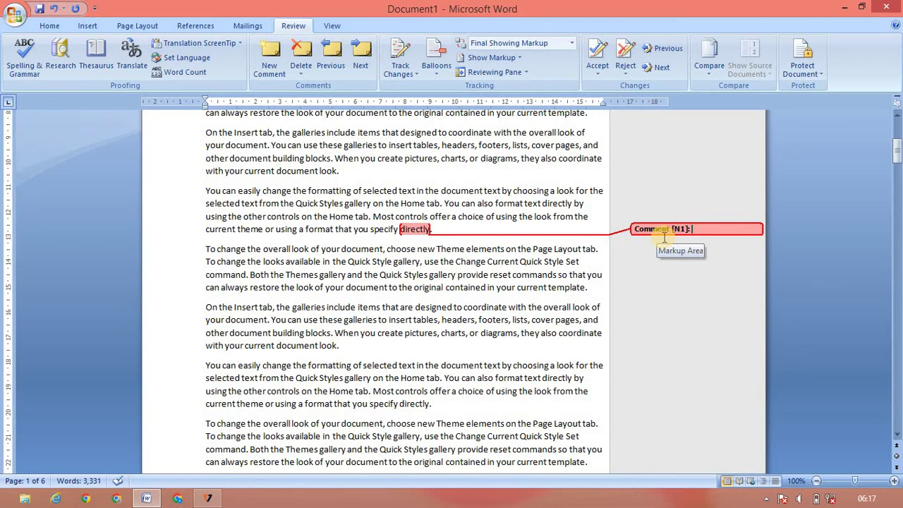
type("Look cool and change font")
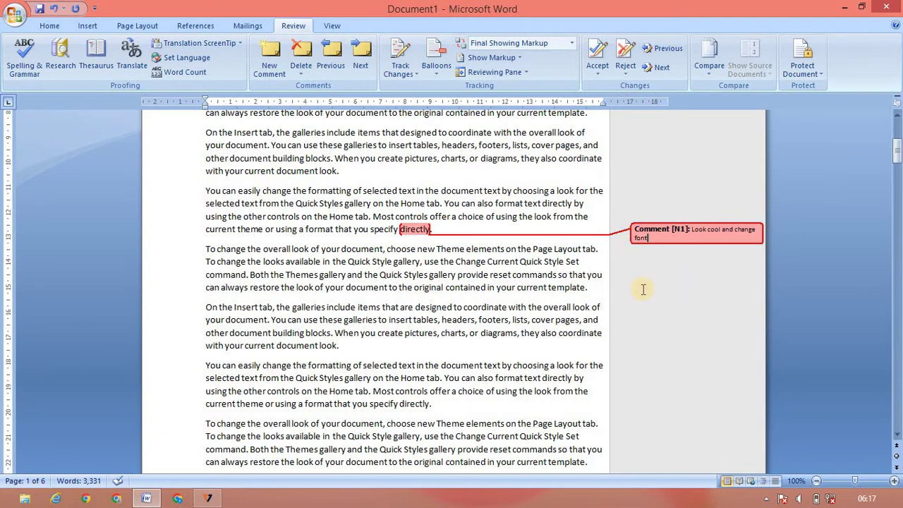
- Add the comment 'Change size' to the 'On the Insert tab' paragraph
left_click(390, 309)
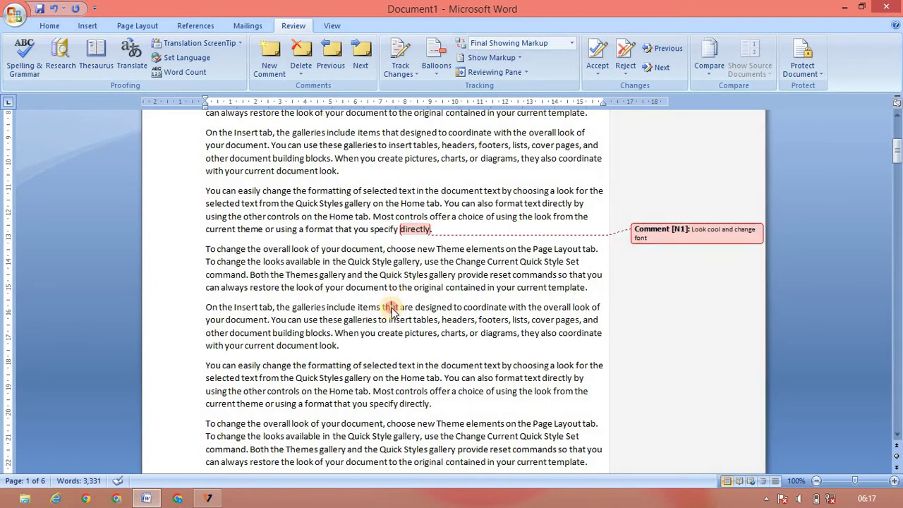
triple_click(391, 308)
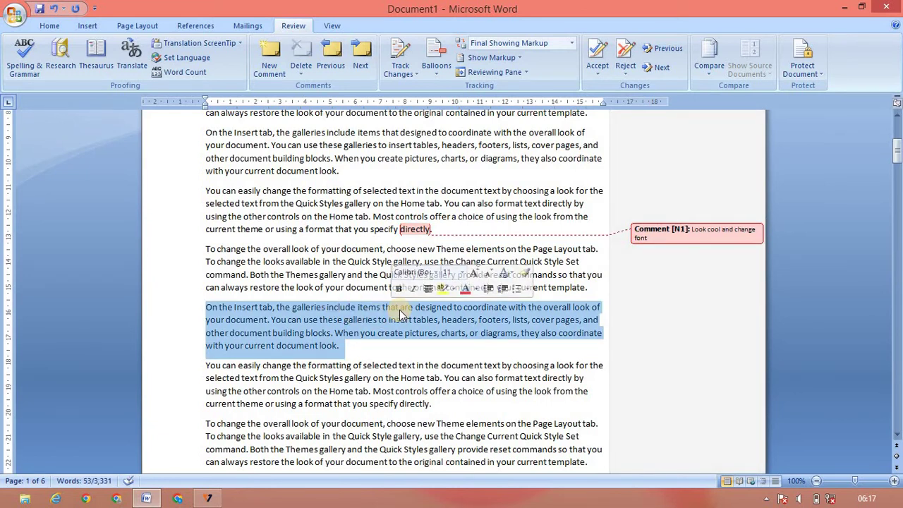
left_click(271, 68)
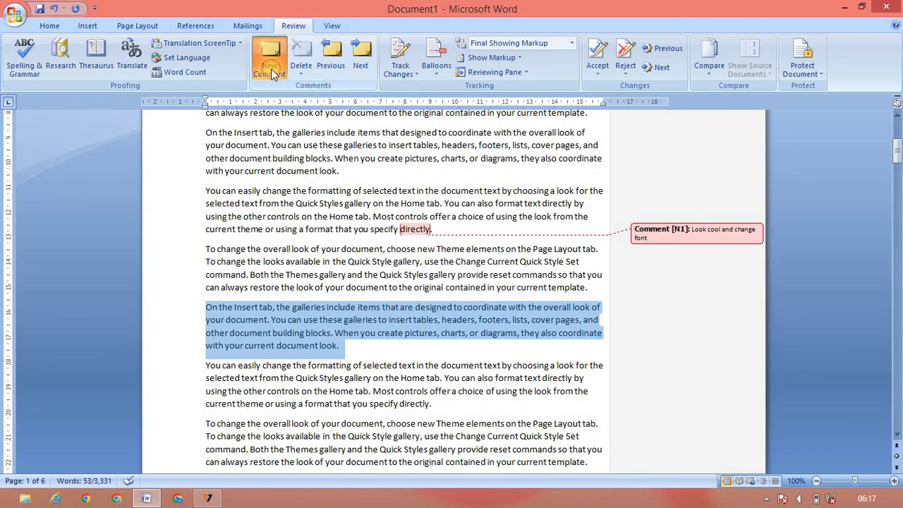
mouse_move(680, 346)
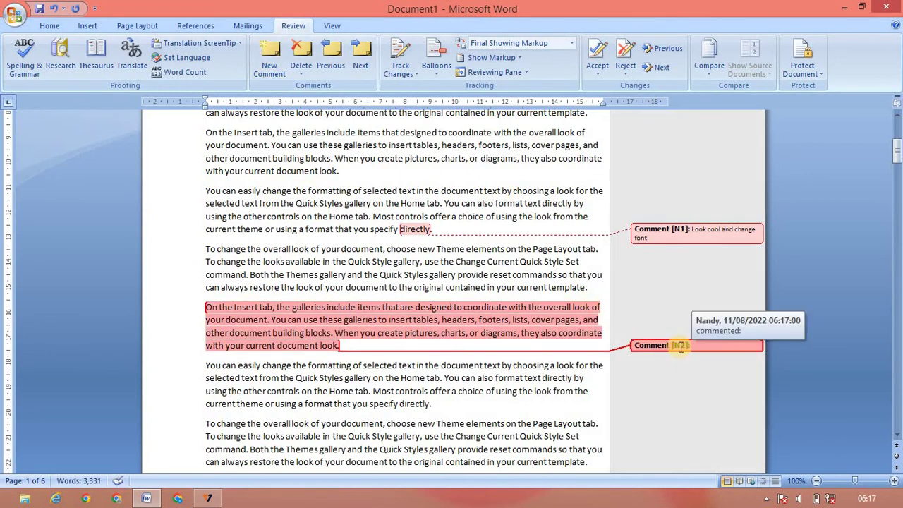
type("Change size")
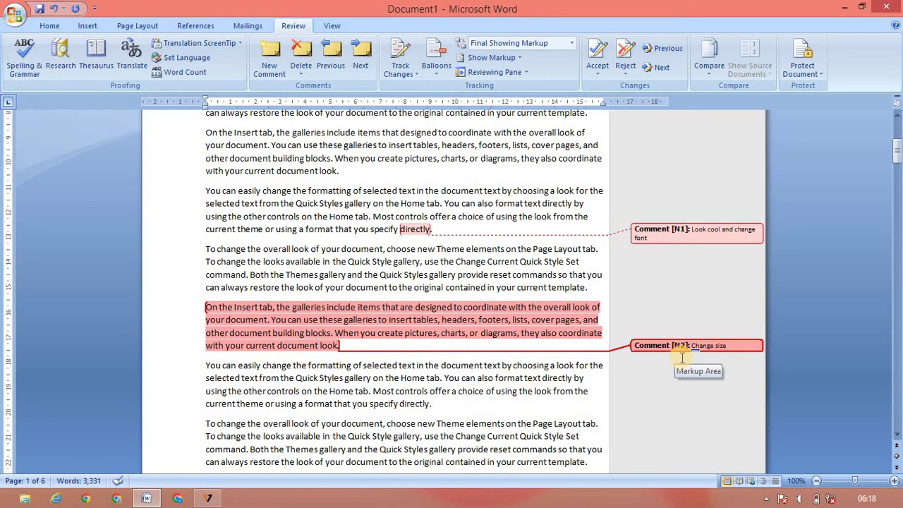
- Replace the user initials on the Word Options Popular page with new initials and confirm
left_click(17, 15)
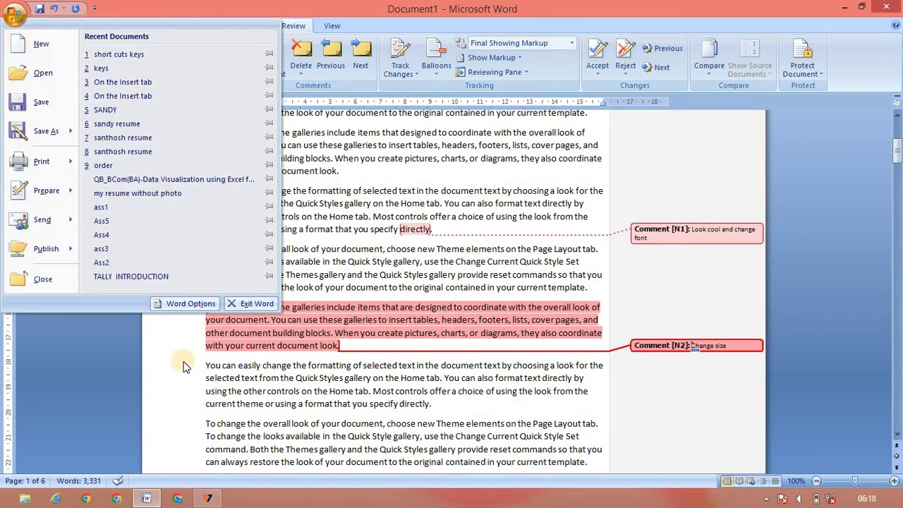
left_click(190, 310)
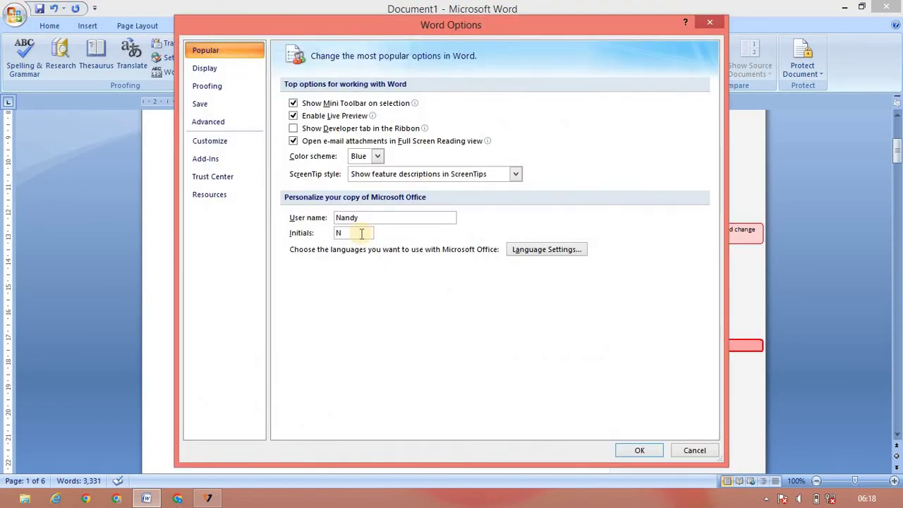
left_click(360, 234)
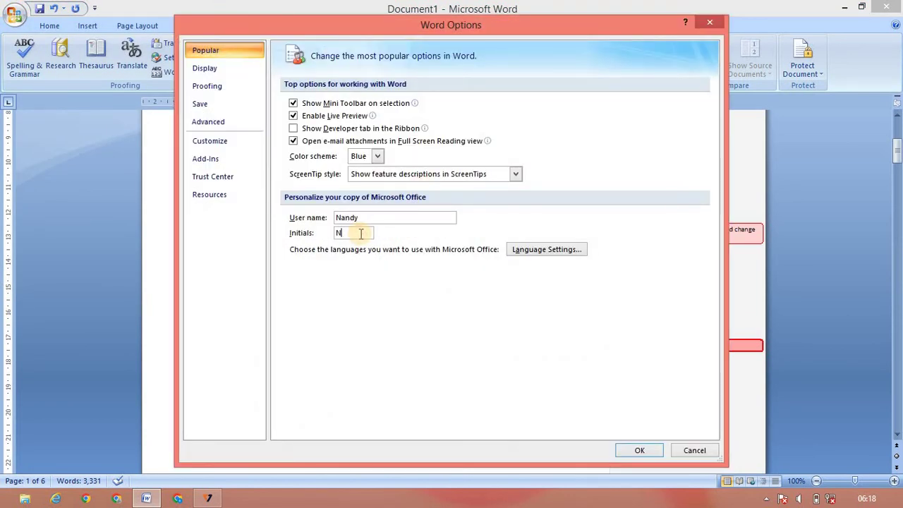
key("BackSpace")
type("brosy")
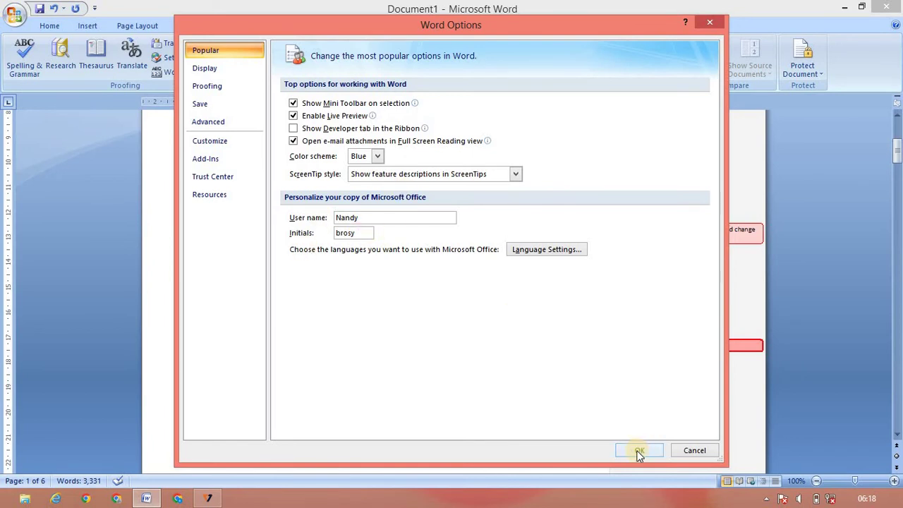
left_click(640, 449)
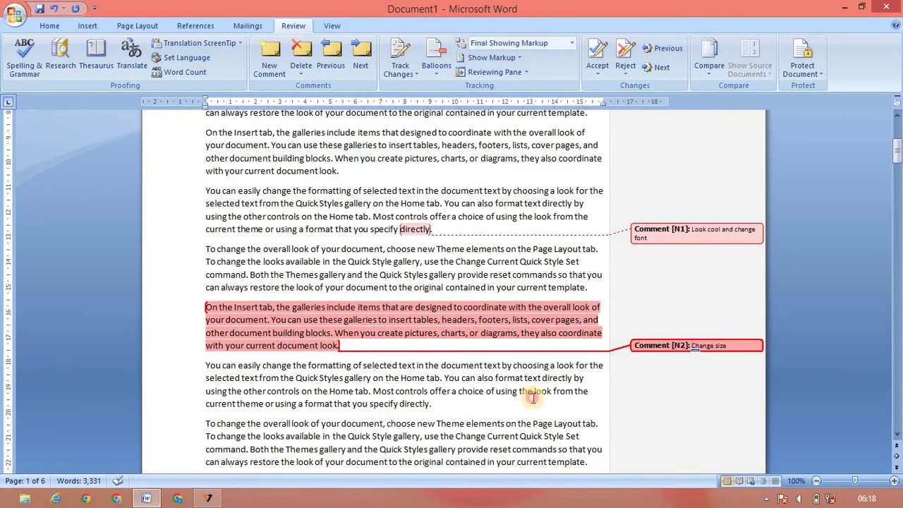
- Attach an empty comment to the 'You can easily change the formatting' paragraph, then select the first comment
triple_click(535, 400)
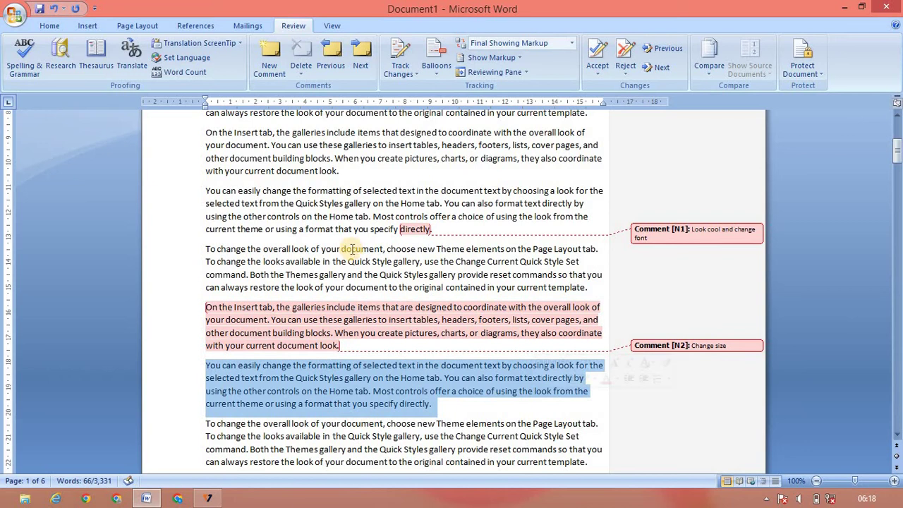
left_click(271, 65)
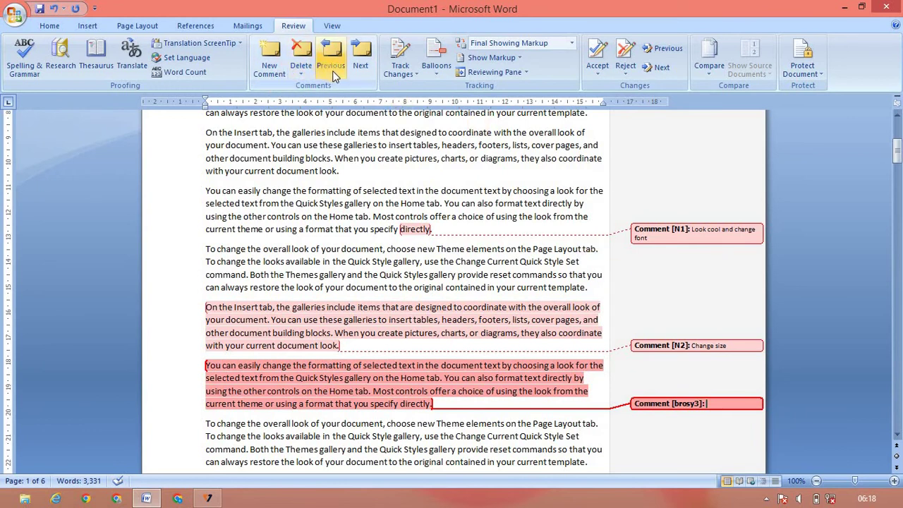
left_click(644, 231)
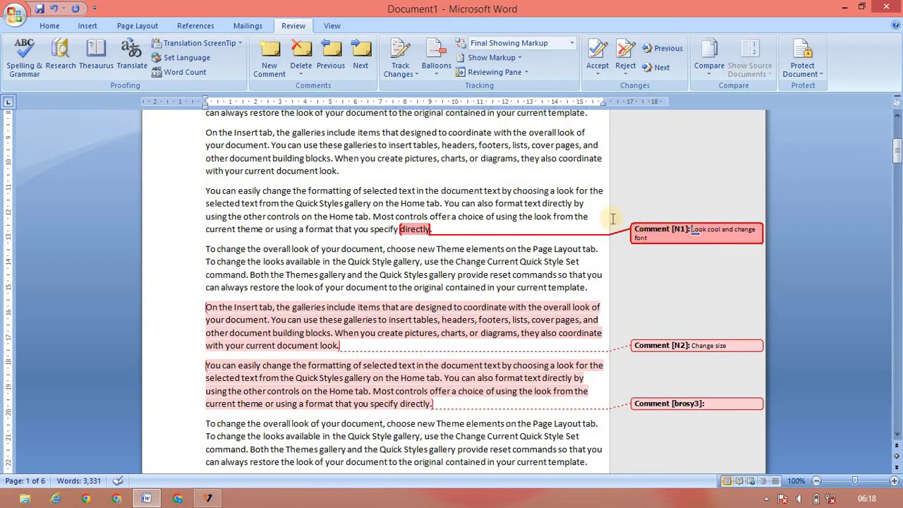
- Delete the 'Look cool and change font' comment, then cycle through the remaining comments with Previous and Next
left_click(303, 55)
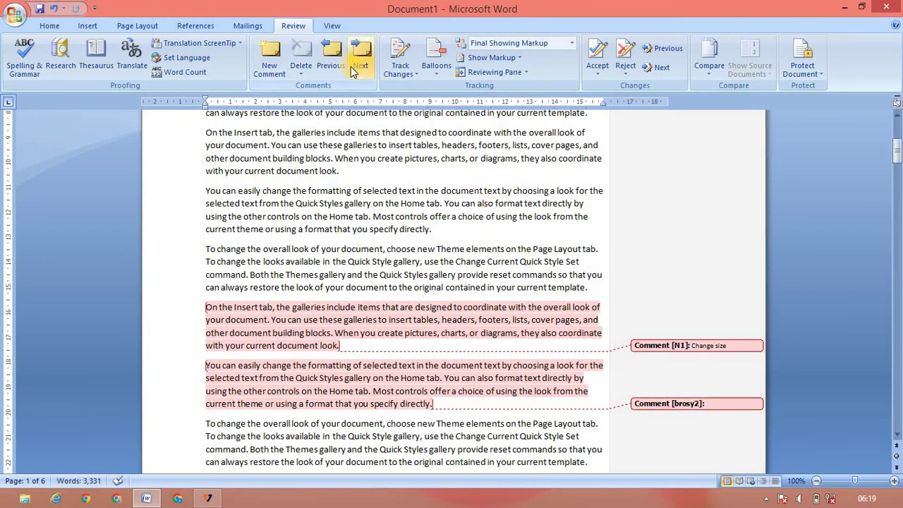
left_click(656, 346)
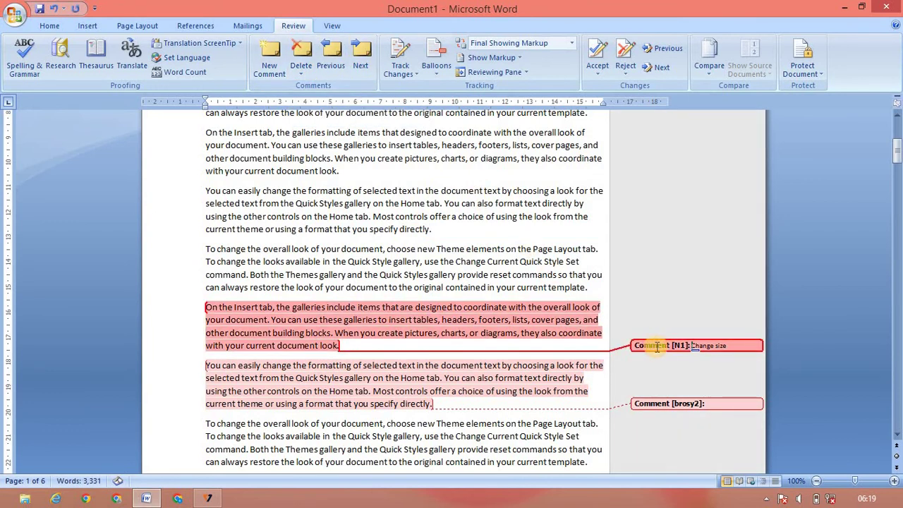
left_click(329, 54)
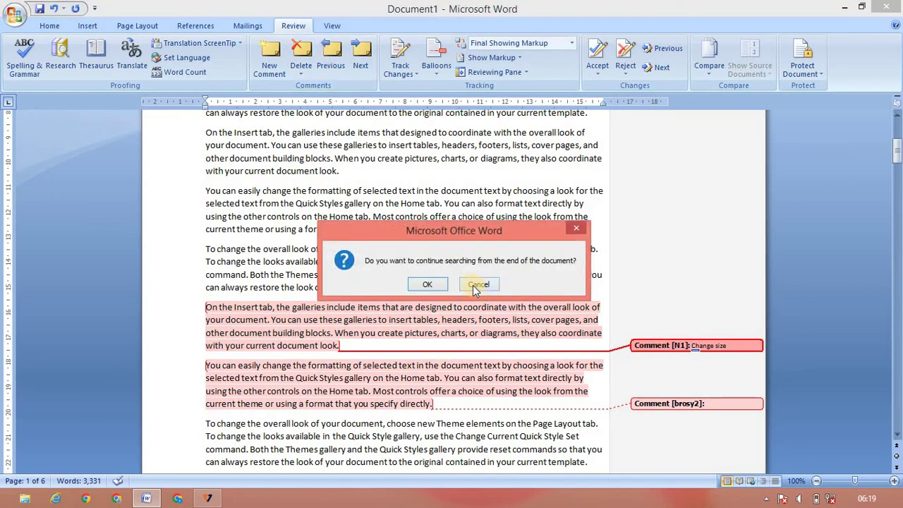
left_click(476, 285)
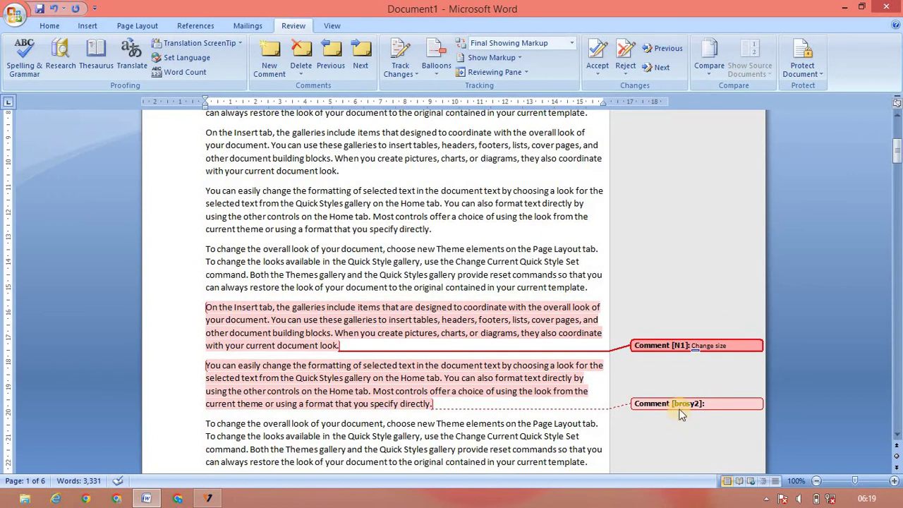
left_click(680, 408)
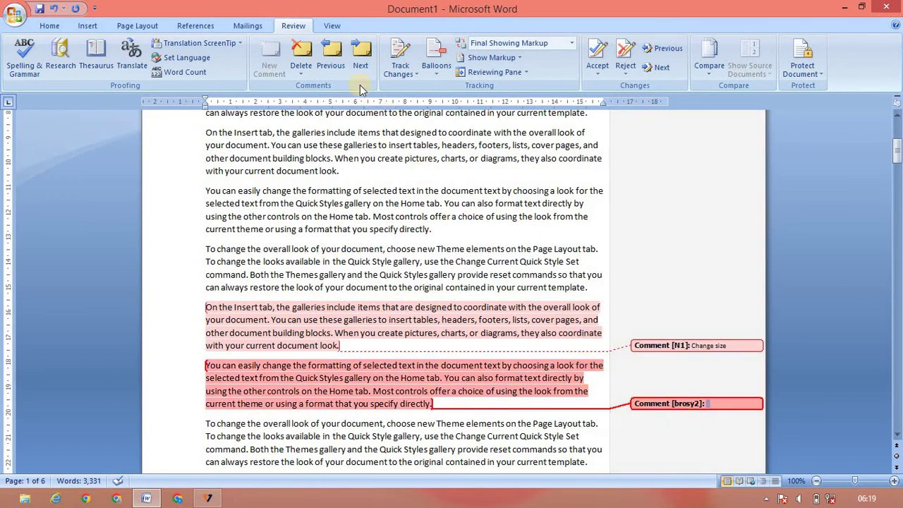
left_click(341, 66)
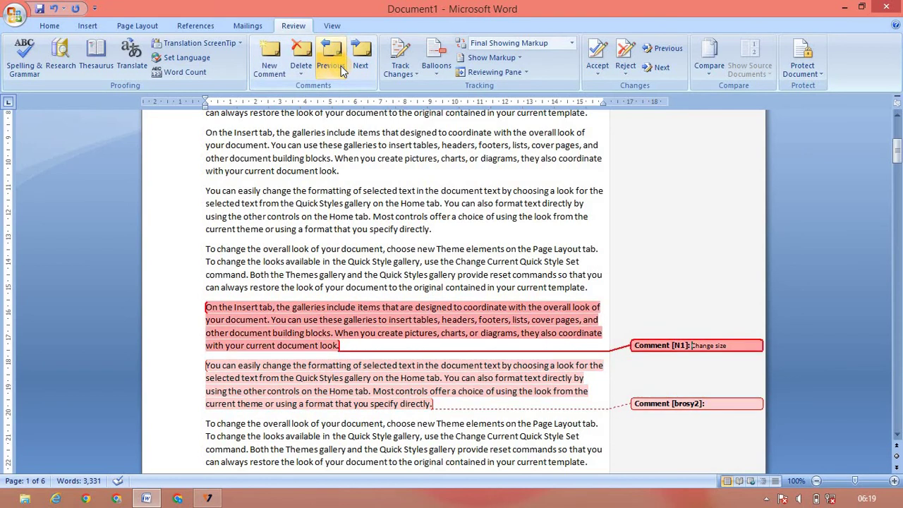
left_click(358, 67)
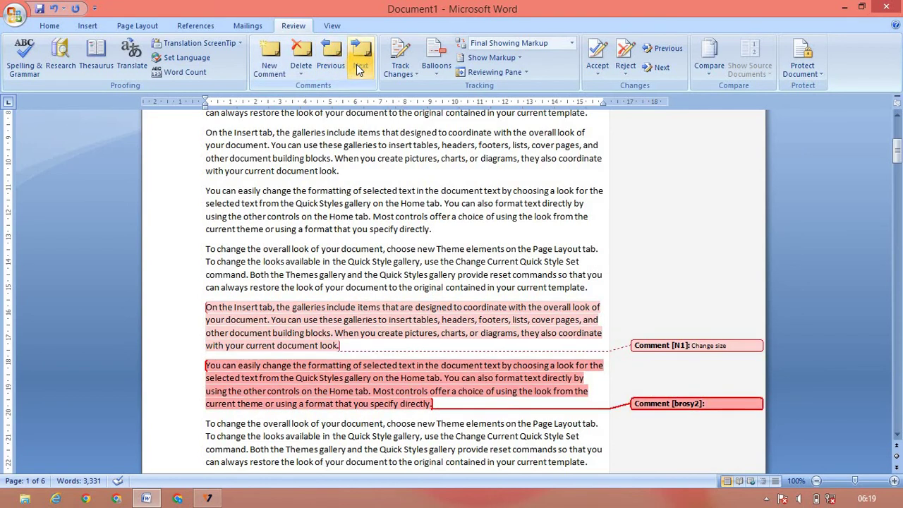